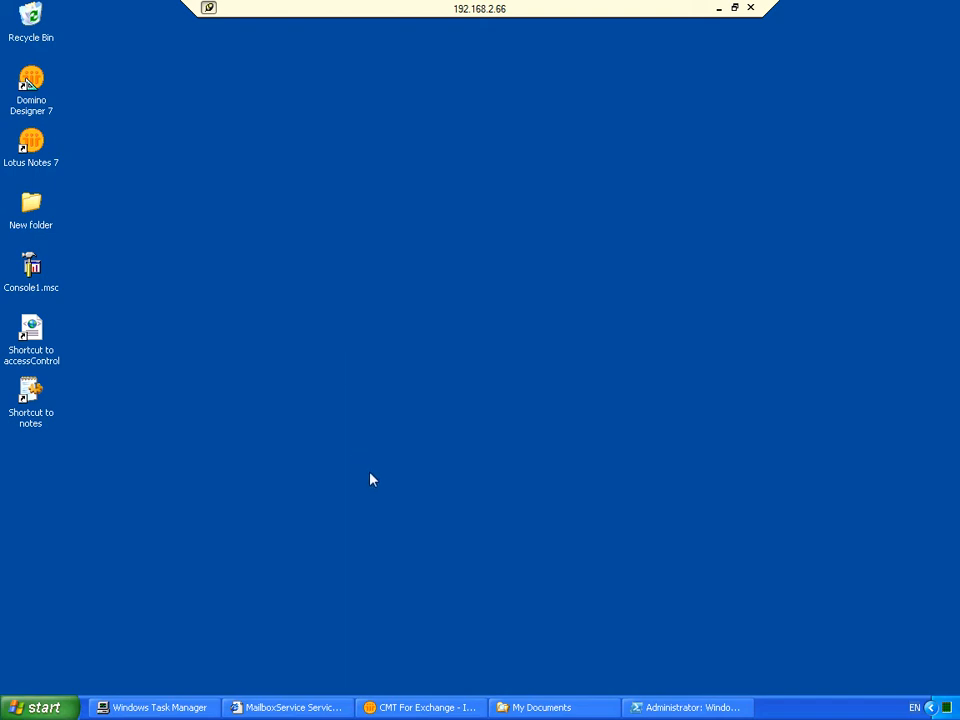
Switch to CMT for Exchange in Lotus Notes and review the Mailbox Provisioning section of its configuration settings.
{"action": "left_click", "coordinate": [426, 708]}
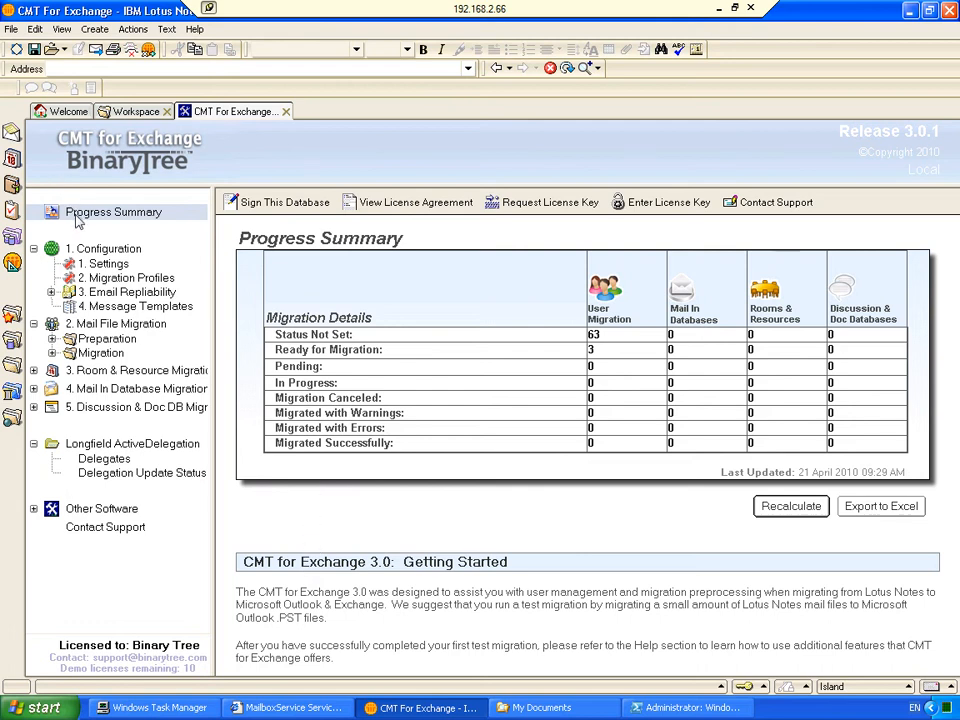
{"action": "left_click", "coordinate": [115, 266]}
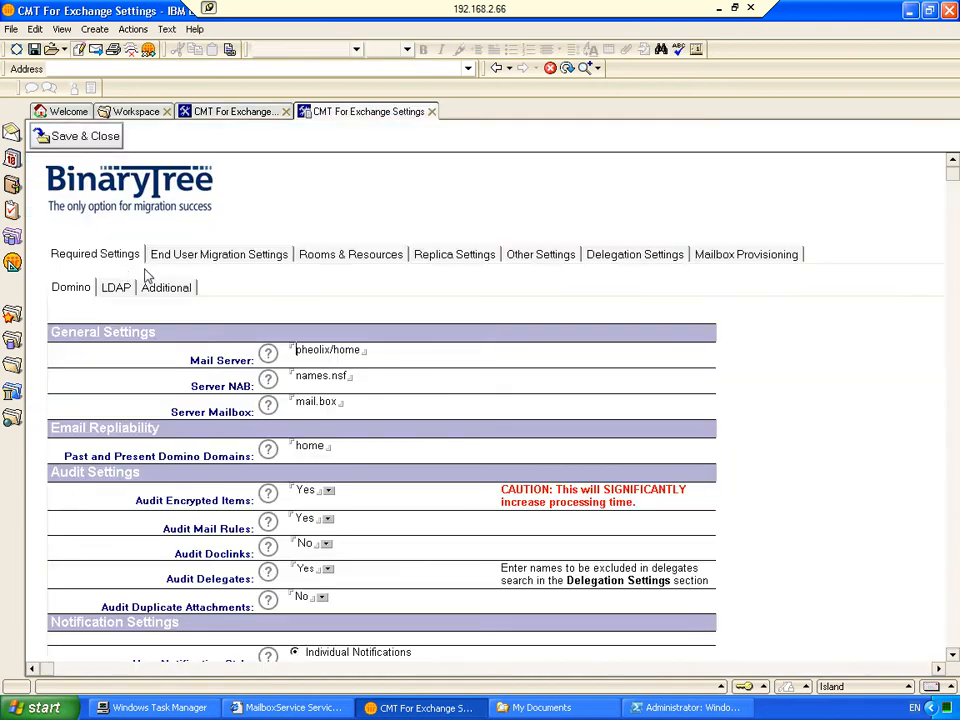
{"action": "left_click", "coordinate": [658, 257]}
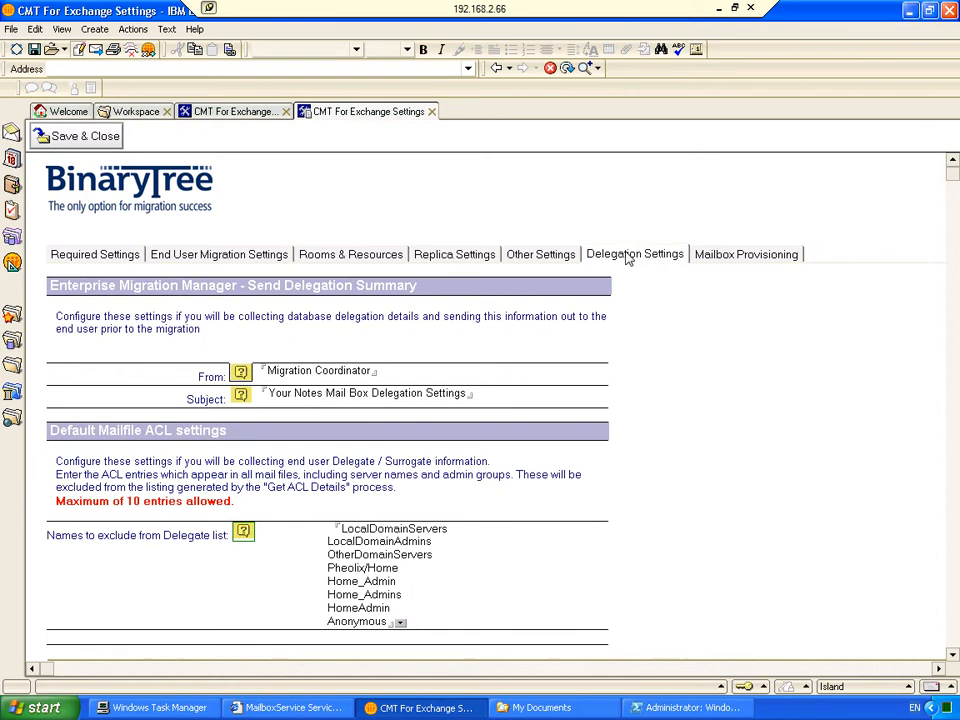
{"action": "left_click", "coordinate": [737, 255]}
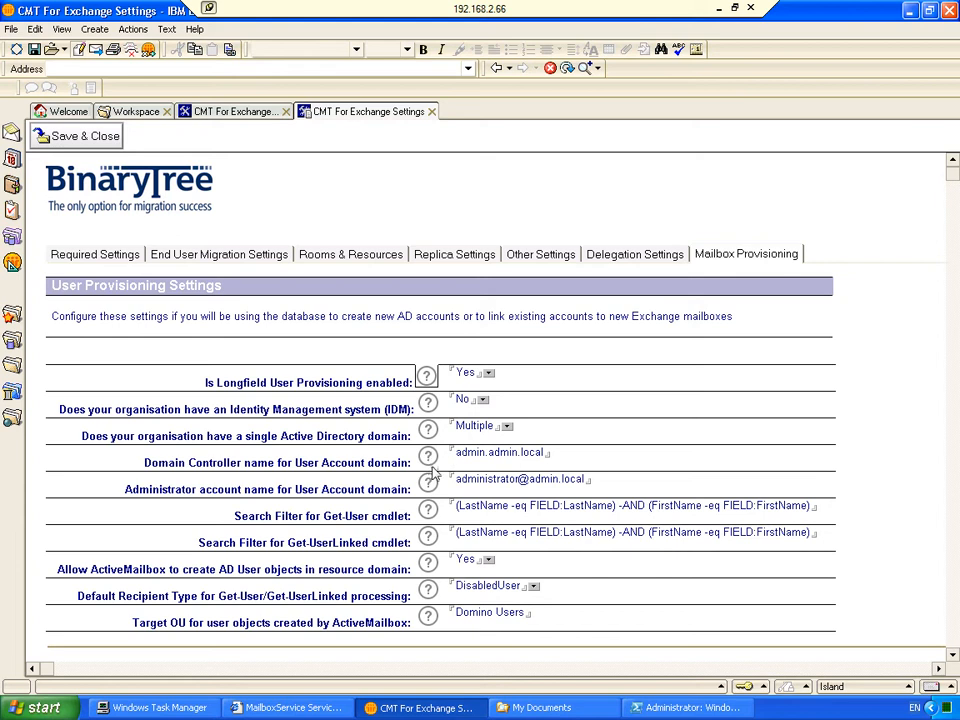
{"action": "mouse_move", "coordinate": [432, 484]}
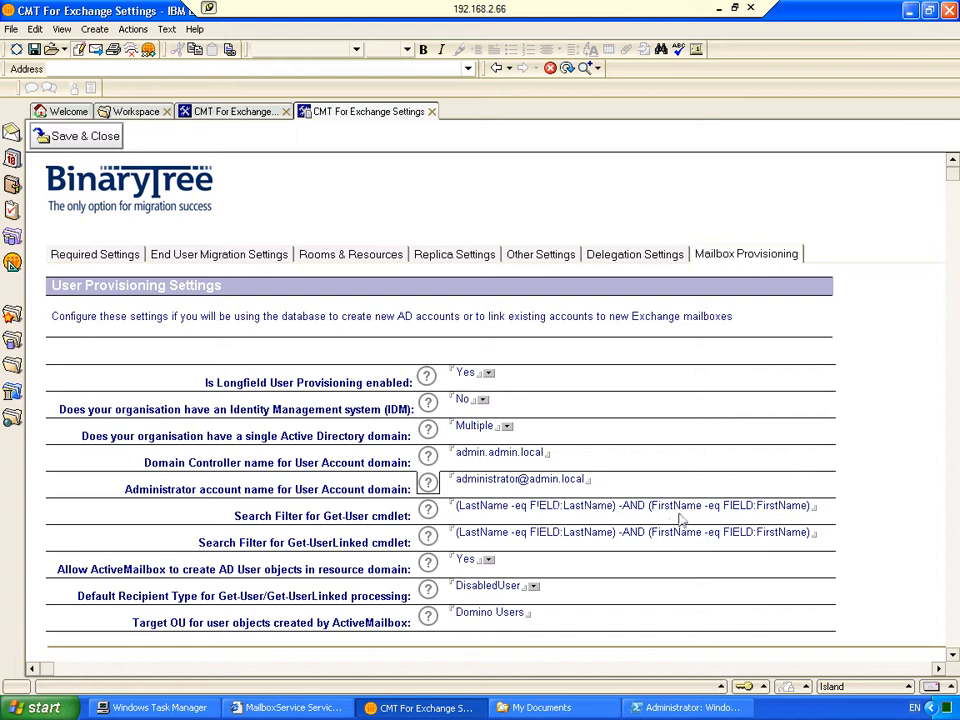
Examine the search filters for the Get-User and Get-UserLinked cmdlets, including the field help for each.
{"action": "left_click", "coordinate": [533, 507]}
{"action": "left_click_drag", "start_coordinate": [531, 507], "coordinate": [618, 511]}
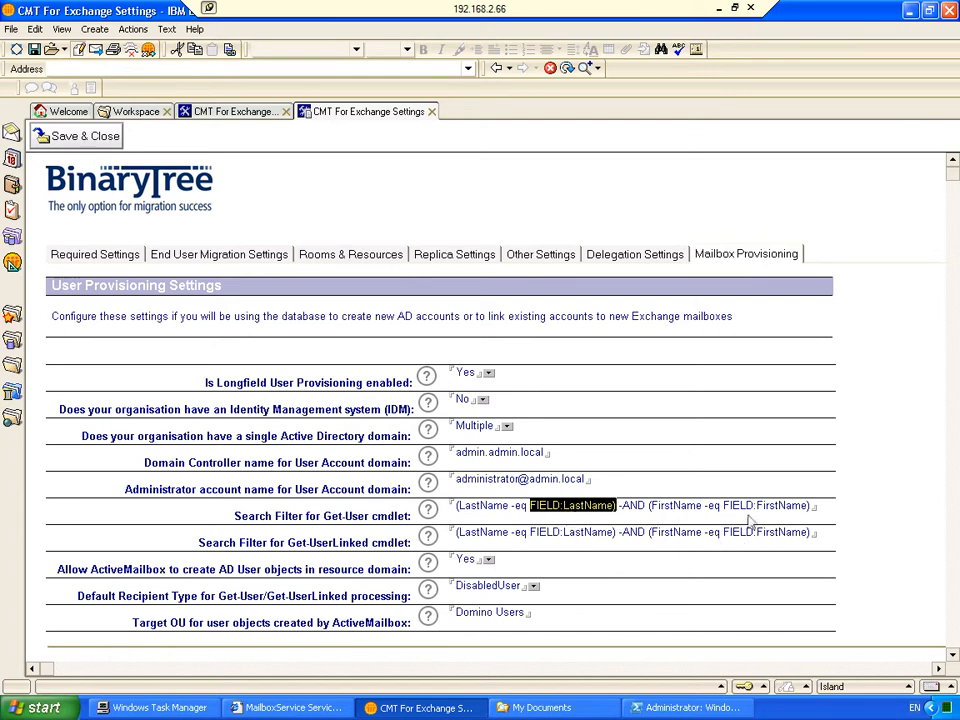
{"action": "left_click", "coordinate": [429, 511]}
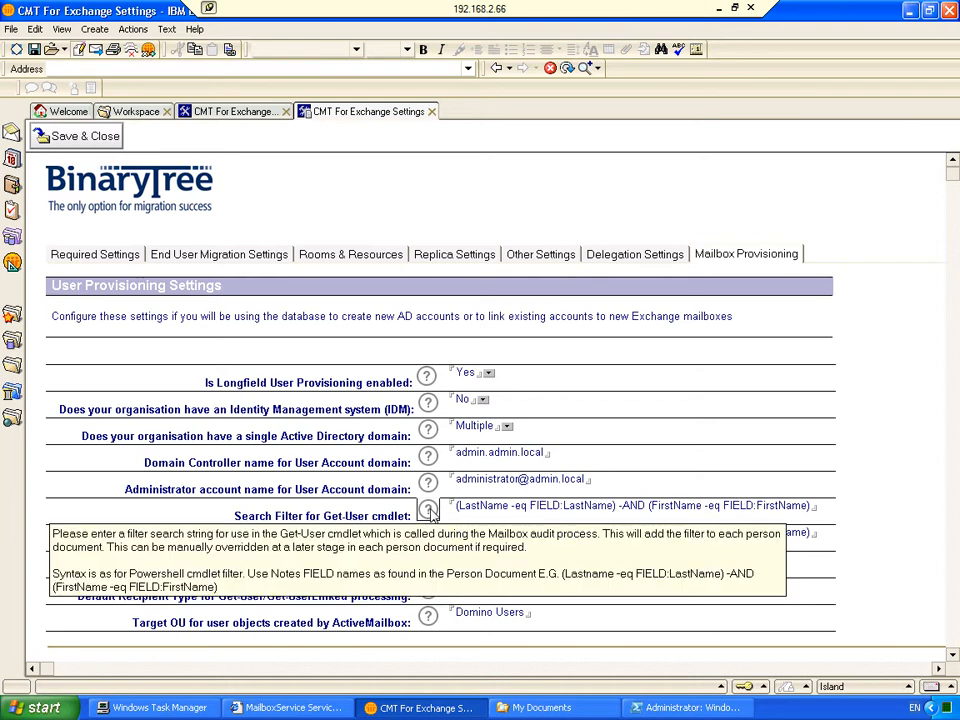
{"action": "left_click", "coordinate": [428, 537]}
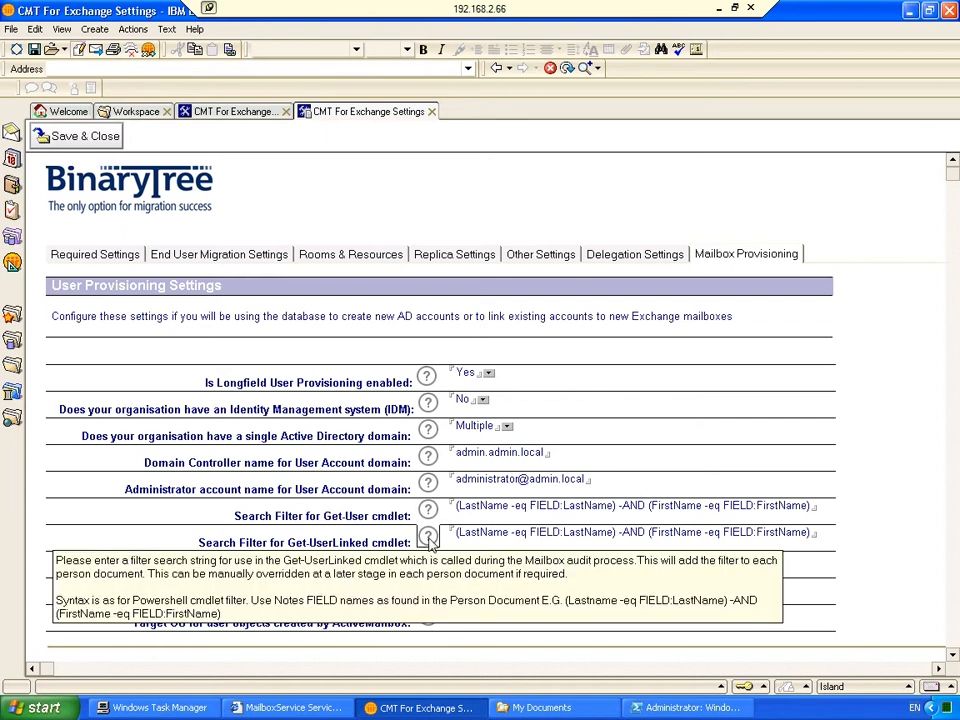
{"action": "left_click", "coordinate": [429, 537]}
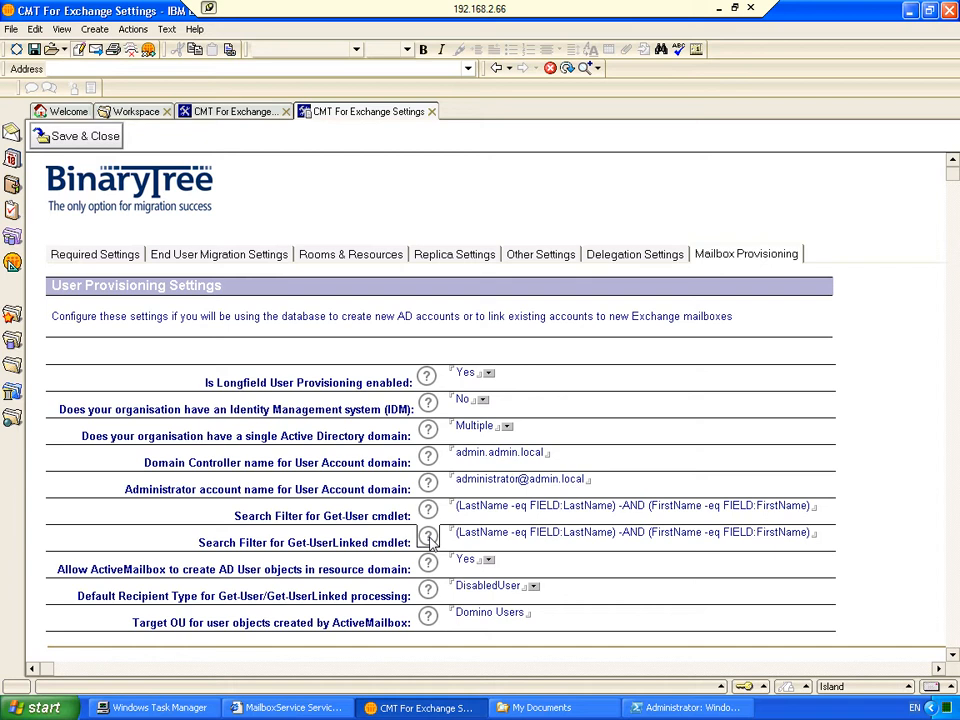
Review the names excluded from the delegate list in the Delegation Settings, and close the settings document.
{"action": "left_click", "coordinate": [652, 256]}
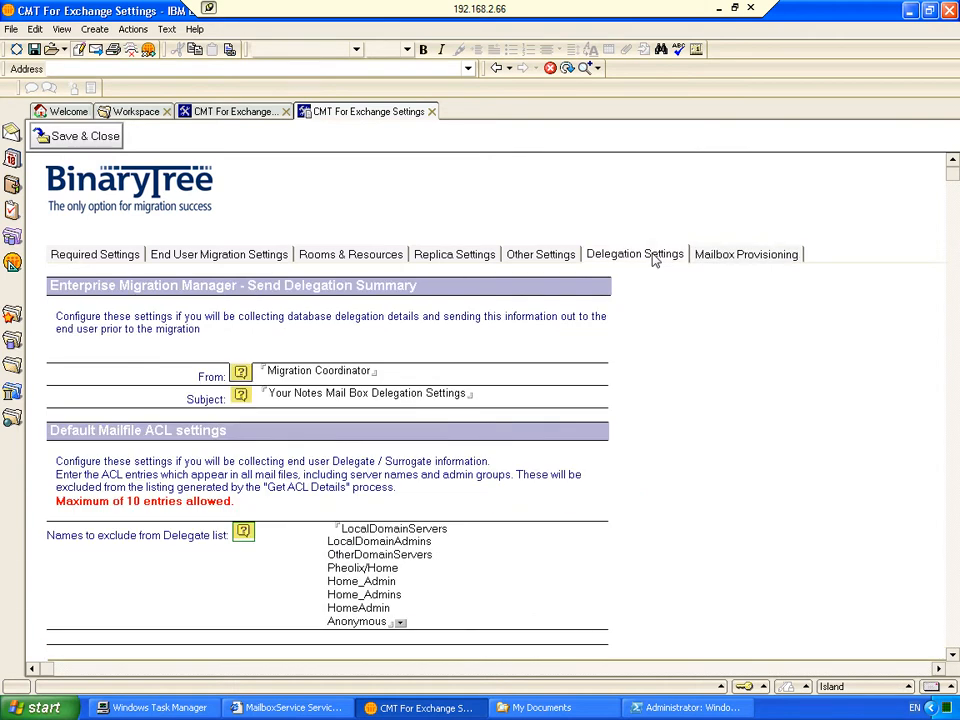
{"action": "left_click_drag", "start_coordinate": [341, 528], "coordinate": [403, 626]}
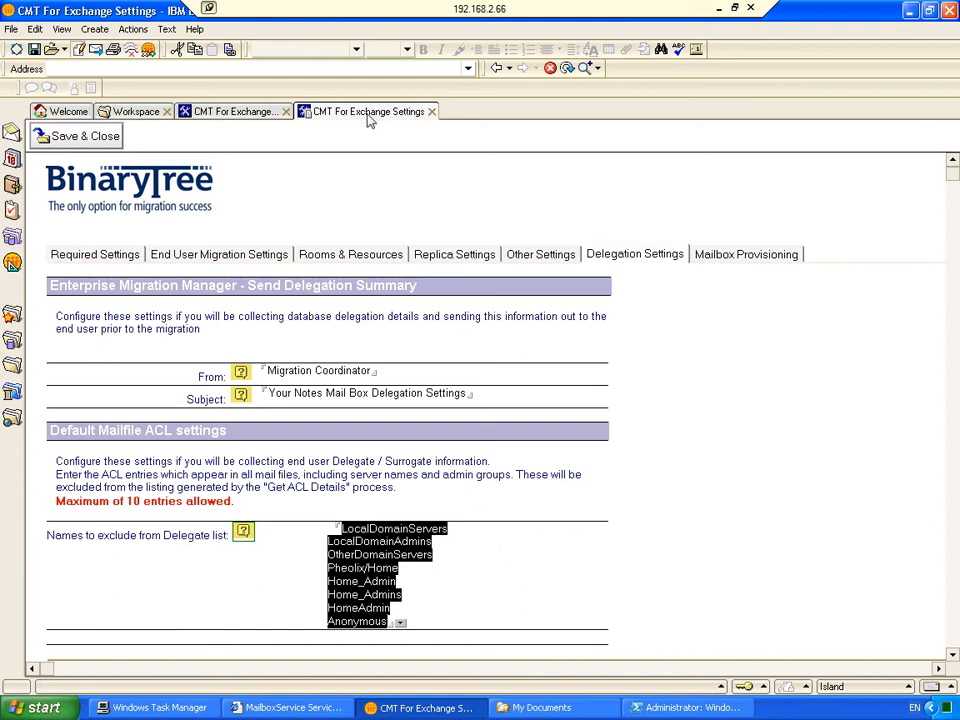
{"action": "left_click", "coordinate": [432, 112]}
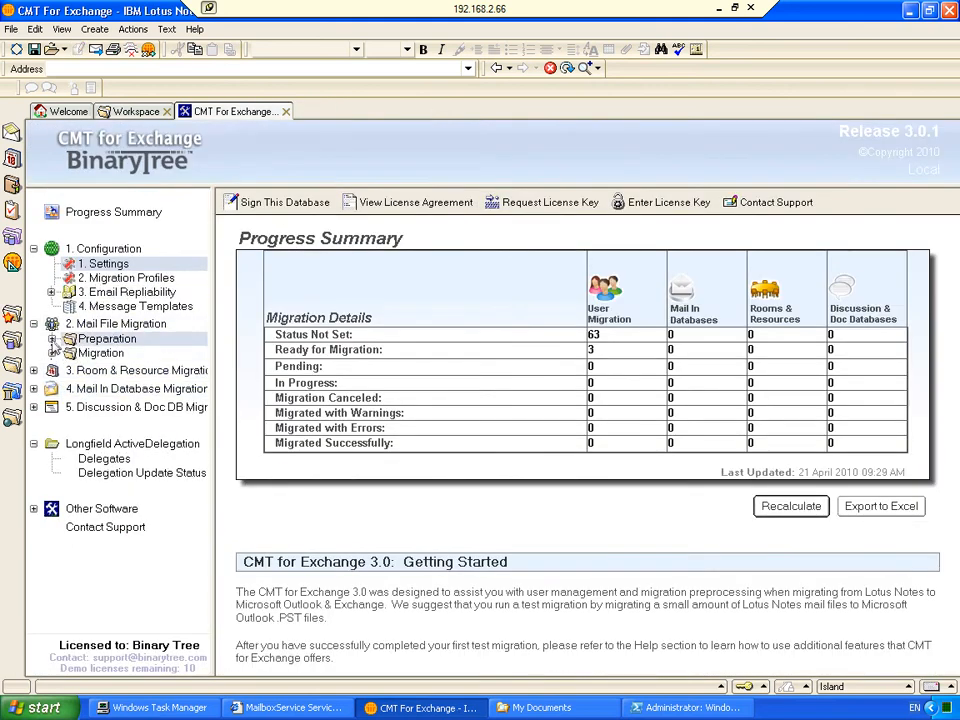
Look through the Get-User, mailbox allocation and mailbox provisioning stages under Mail File Migration preparation, and return to the Get-User list.
{"action": "left_click", "coordinate": [53, 340]}
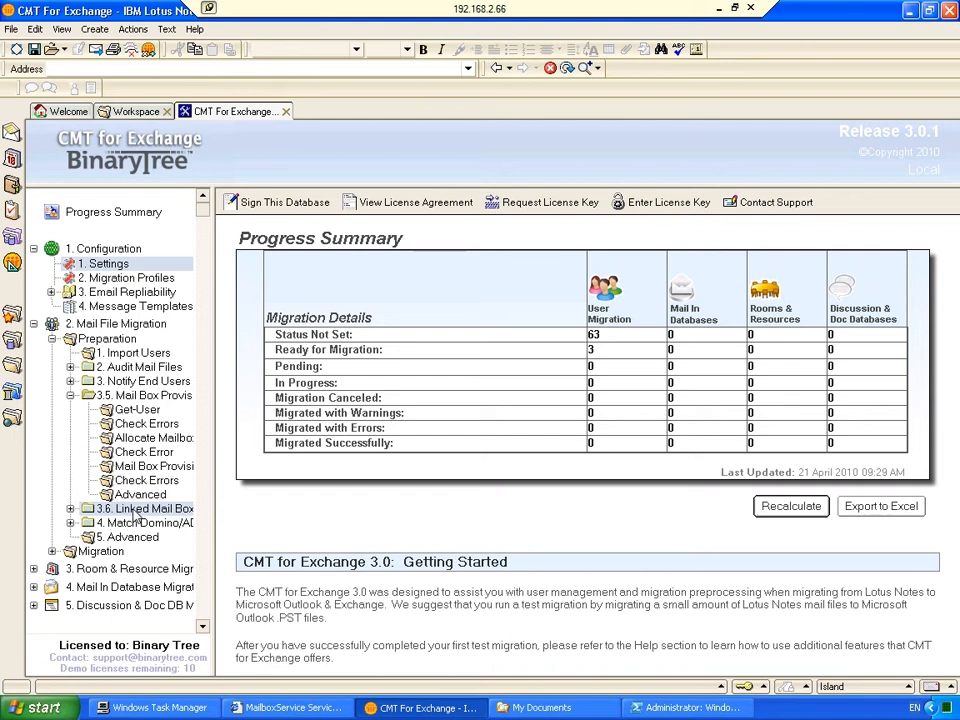
{"action": "left_click", "coordinate": [135, 411]}
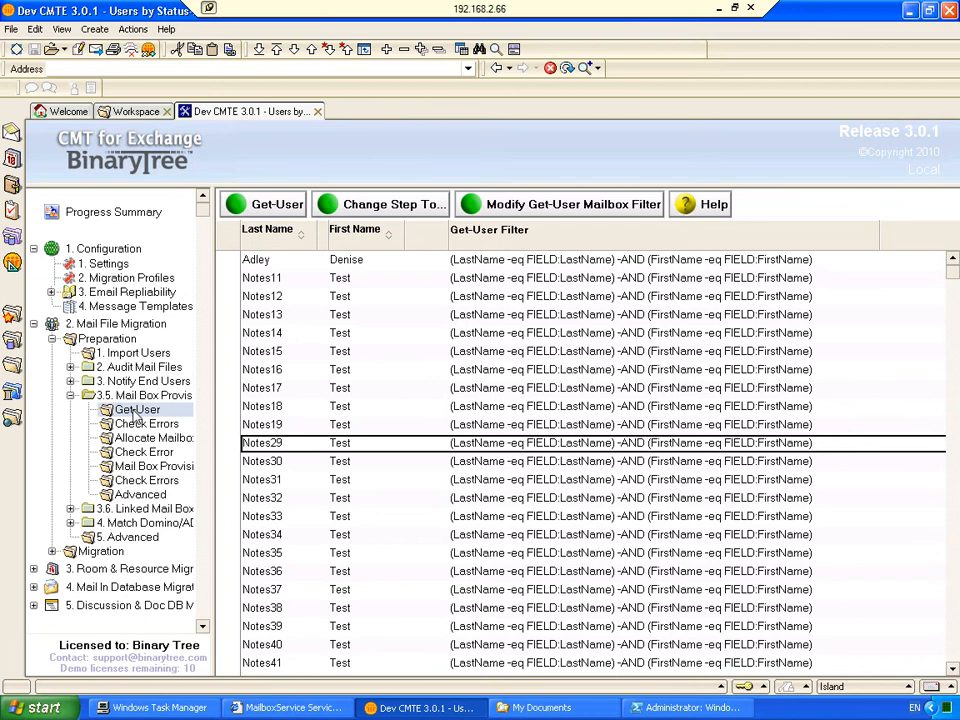
{"action": "left_click", "coordinate": [132, 439]}
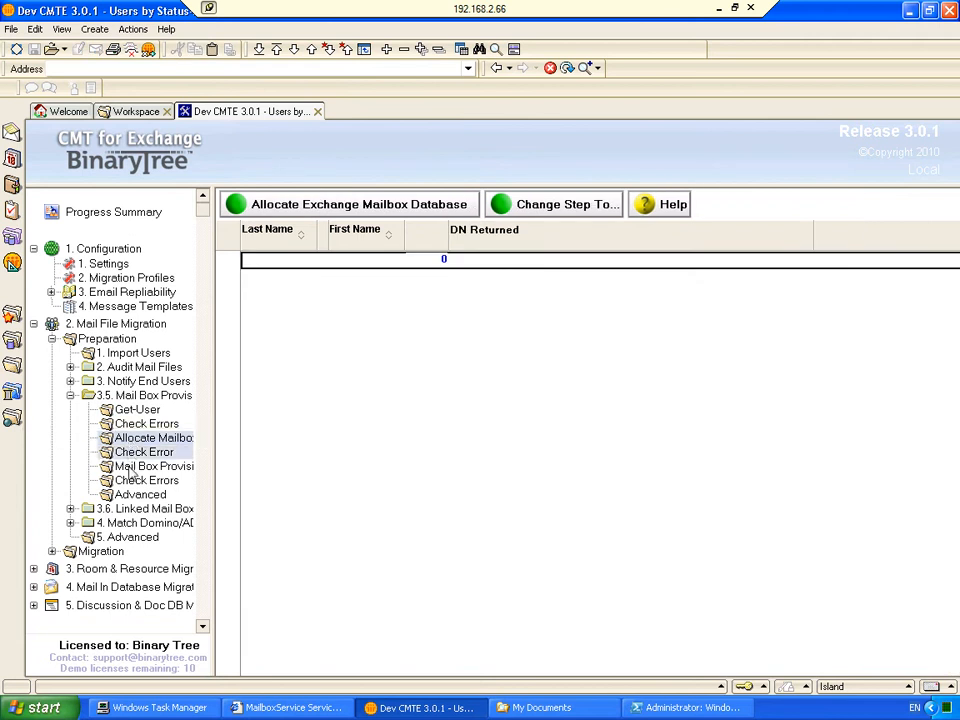
{"action": "left_click", "coordinate": [135, 467]}
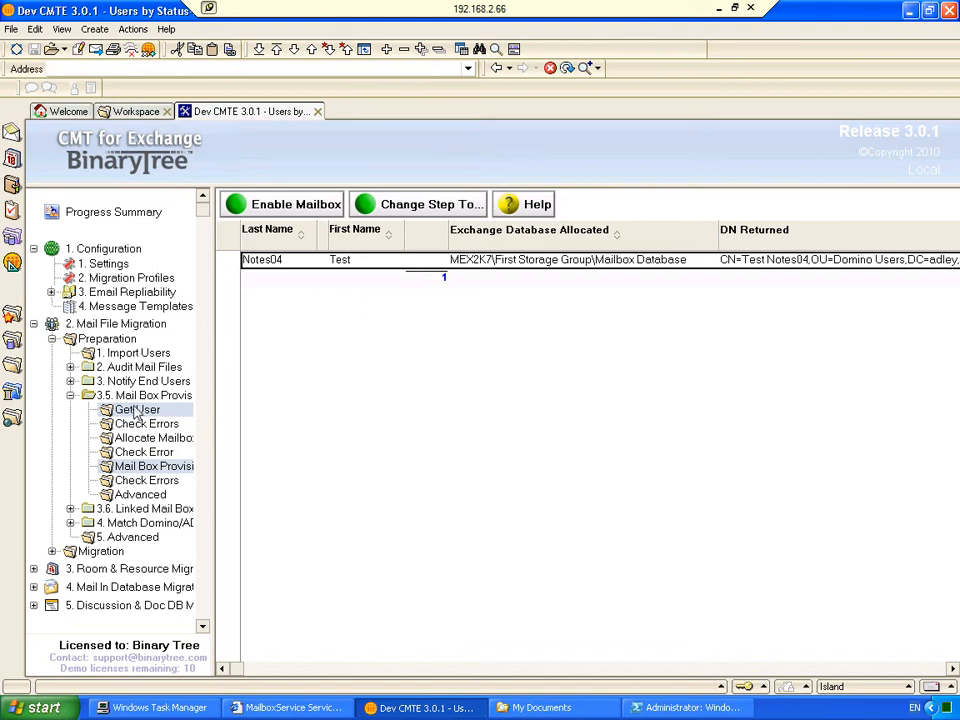
{"action": "left_click", "coordinate": [136, 411]}
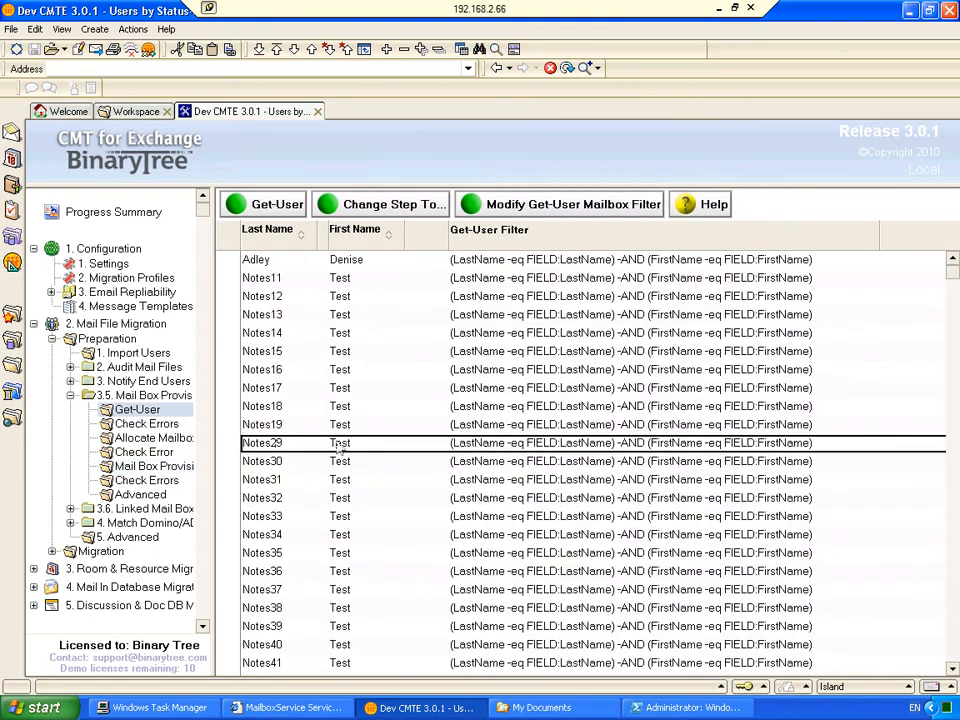
Open the Notes29 test user's record and review its delegate information, Longfield mailbox provisioning data and general user information.
{"action": "double_click", "coordinate": [493, 451]}
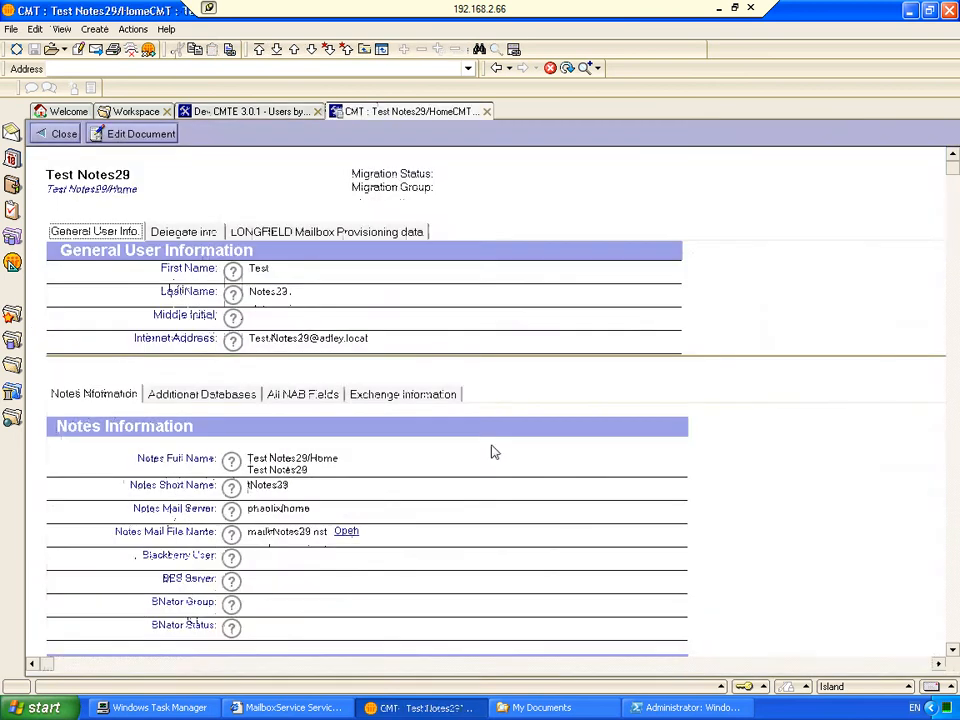
{"action": "left_click", "coordinate": [190, 233]}
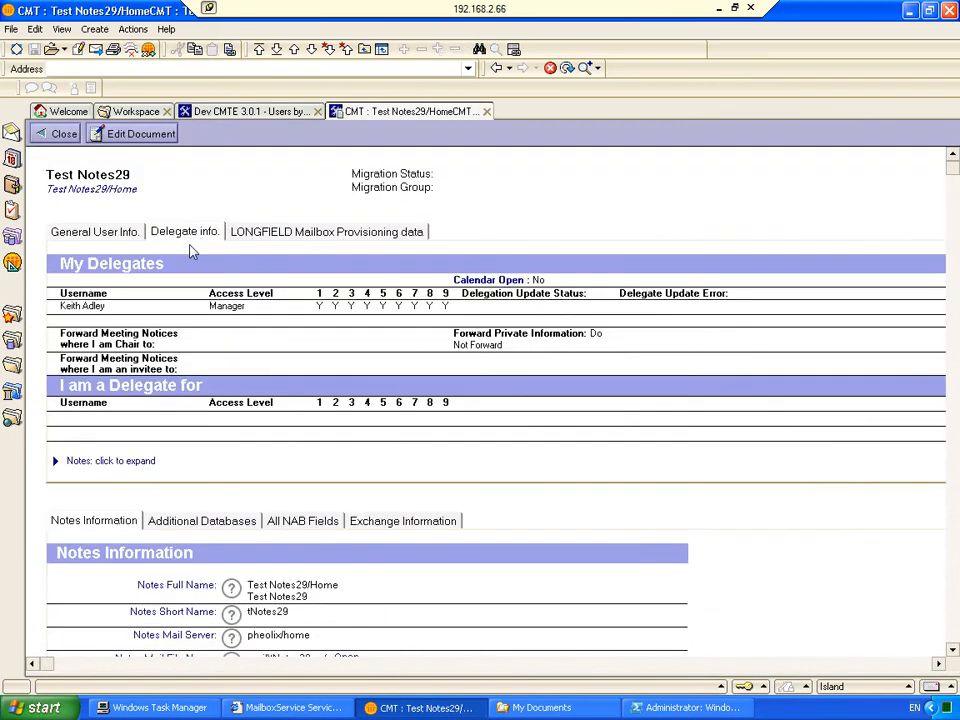
{"action": "left_click", "coordinate": [297, 234]}
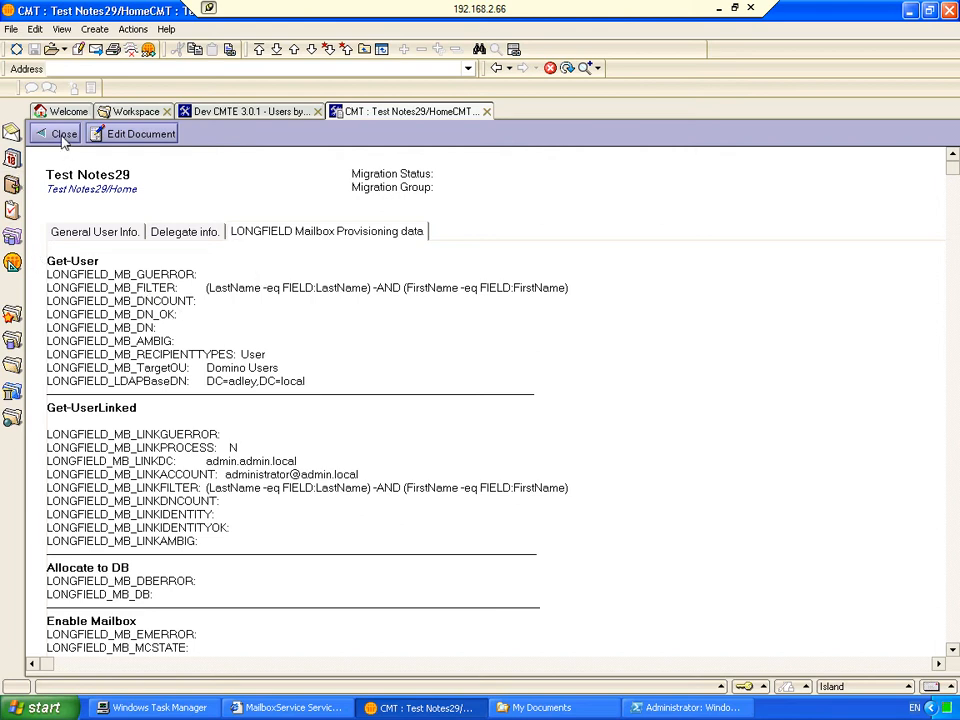
{"action": "left_click", "coordinate": [76, 231]}
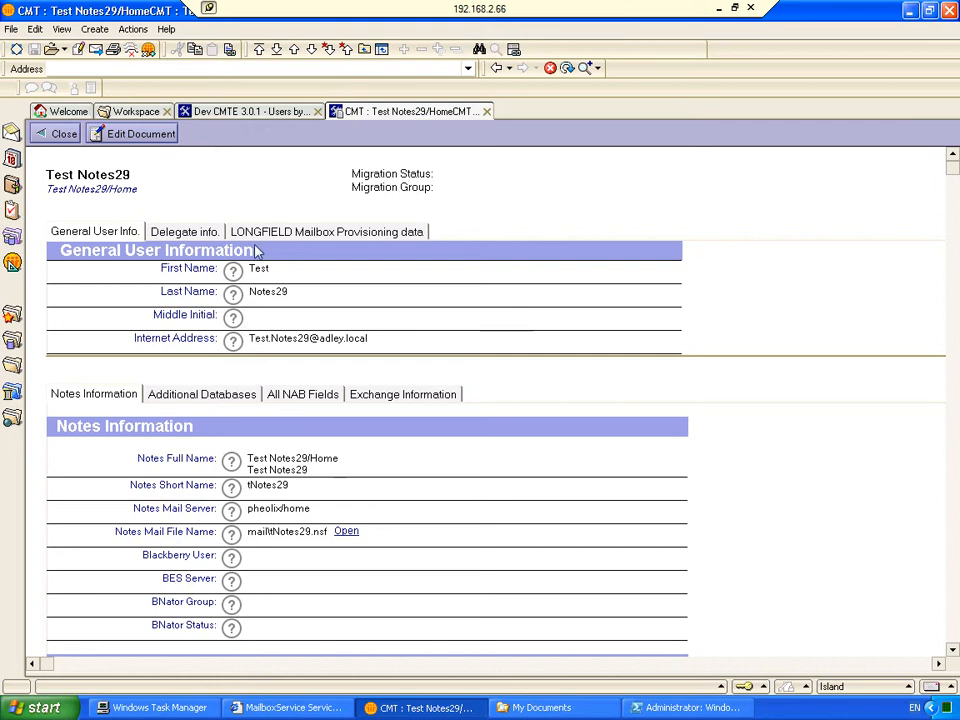
Compare the Get-User filter in the Notes29 record with the user's first and last name fields, and close the record.
{"action": "left_click", "coordinate": [255, 232]}
{"action": "left_click_drag", "start_coordinate": [207, 288], "coordinate": [569, 289]}
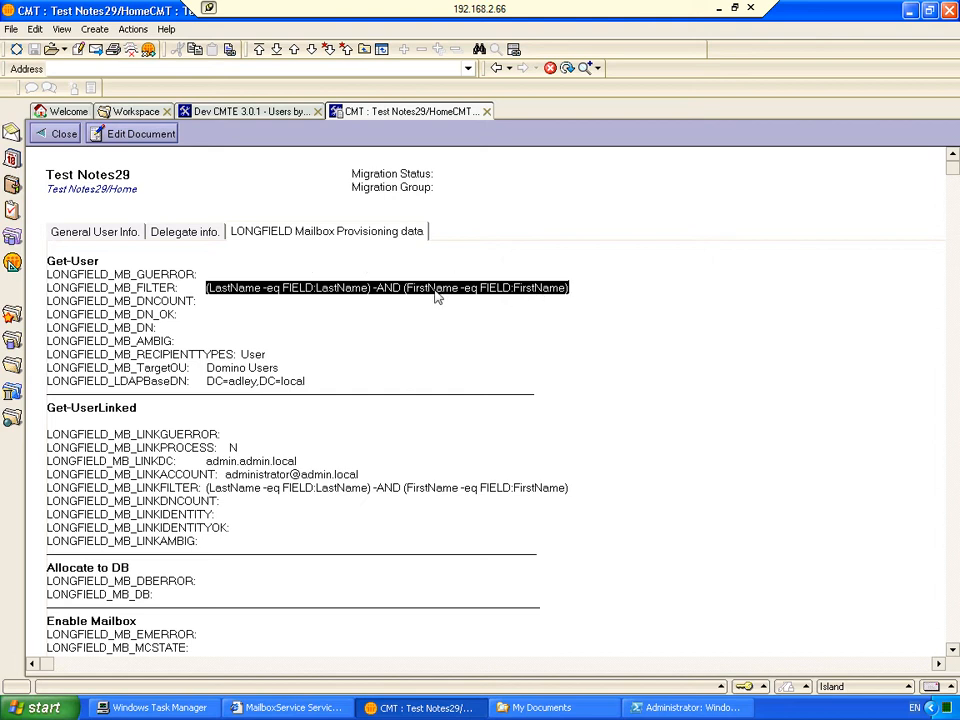
{"action": "left_click", "coordinate": [78, 236]}
{"action": "left_click_drag", "start_coordinate": [253, 273], "coordinate": [279, 273]}
{"action": "left_click", "coordinate": [270, 297]}
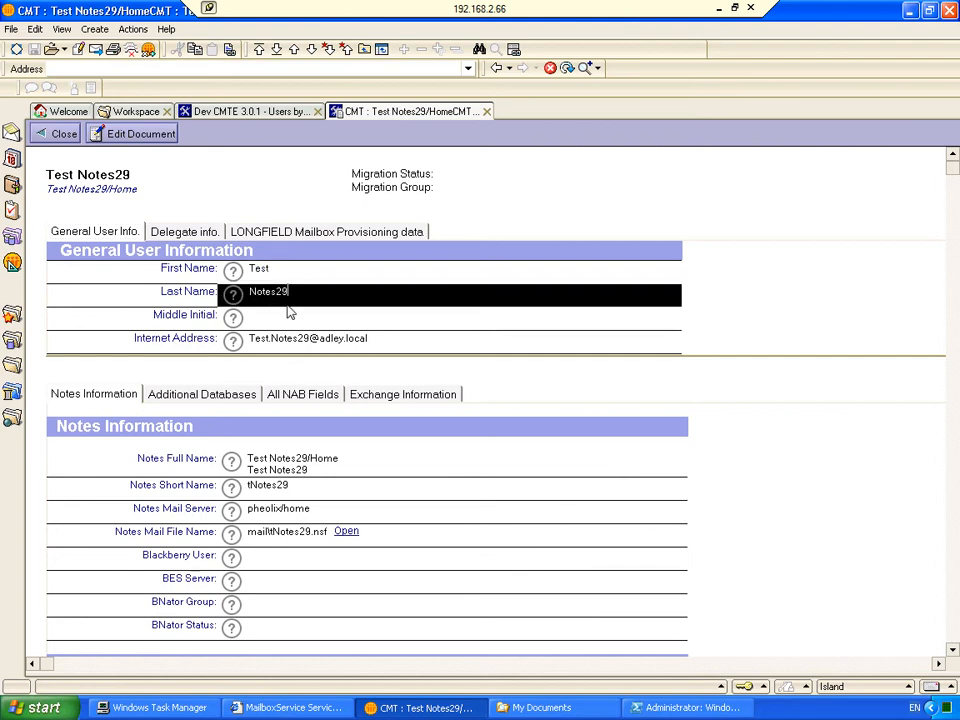
{"action": "left_click", "coordinate": [285, 233]}
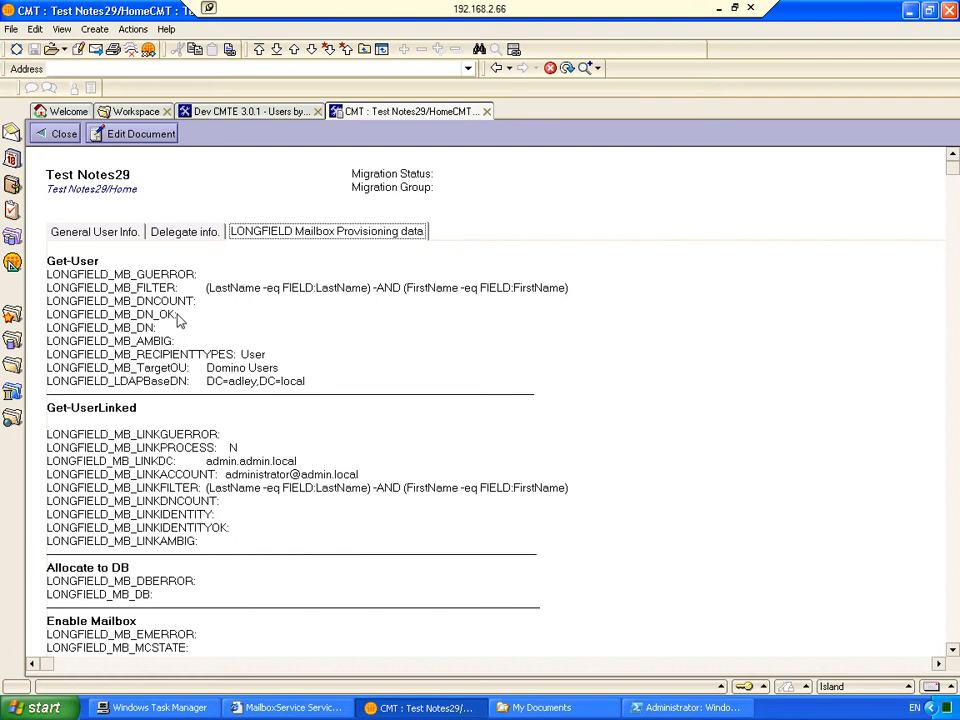
{"action": "left_click", "coordinate": [61, 134]}
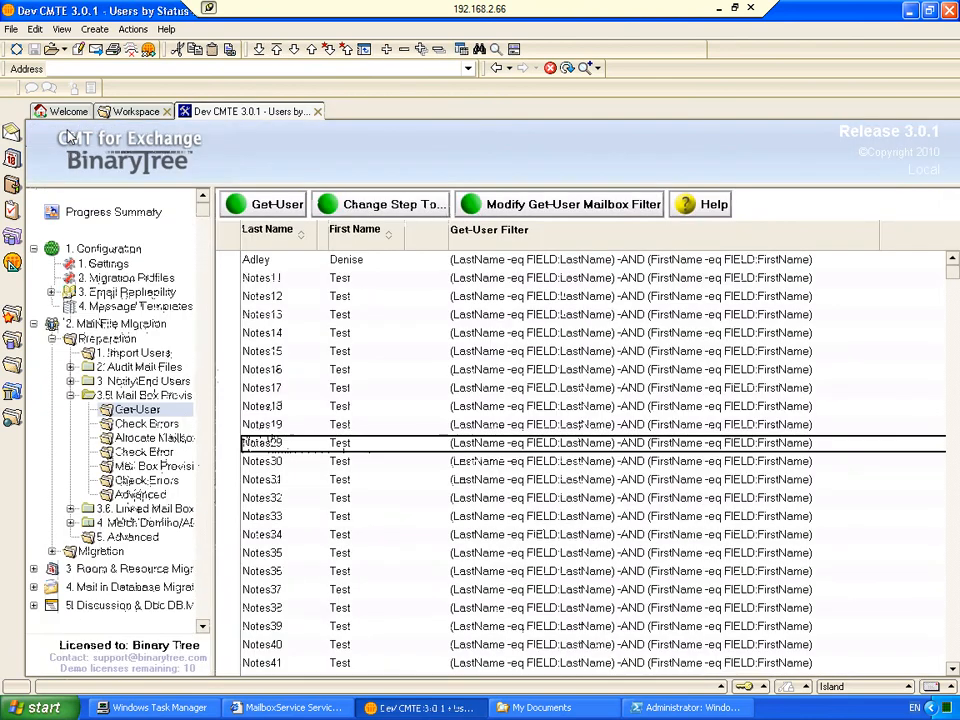
Run the Get-User cmdlet for the Notes29 test user and dismiss the completion message.
{"action": "left_click", "coordinate": [278, 206]}
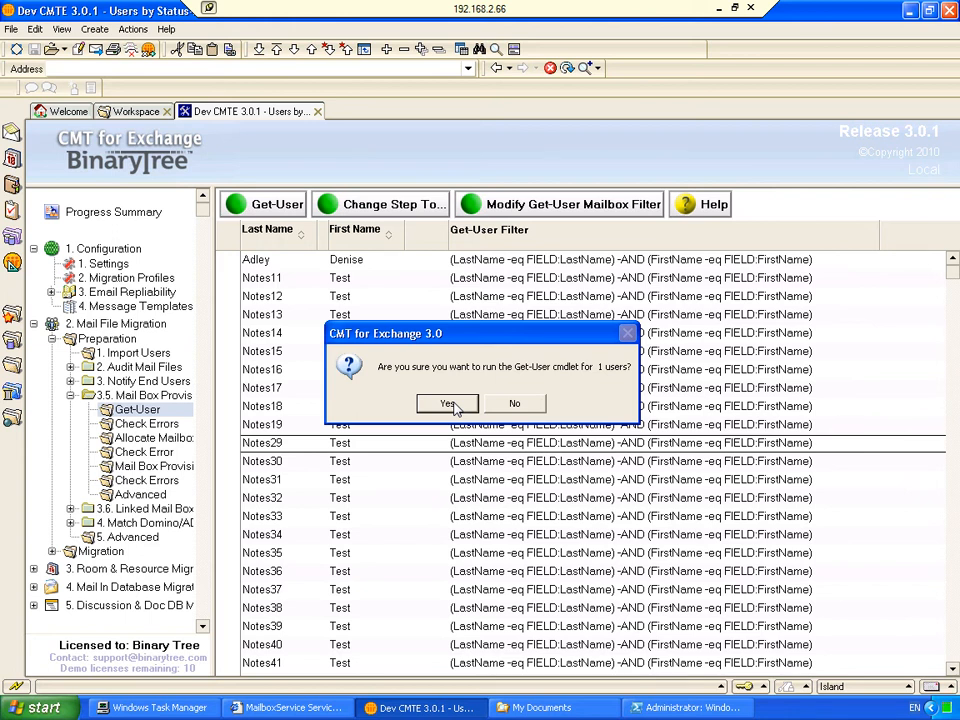
{"action": "left_click", "coordinate": [448, 404]}
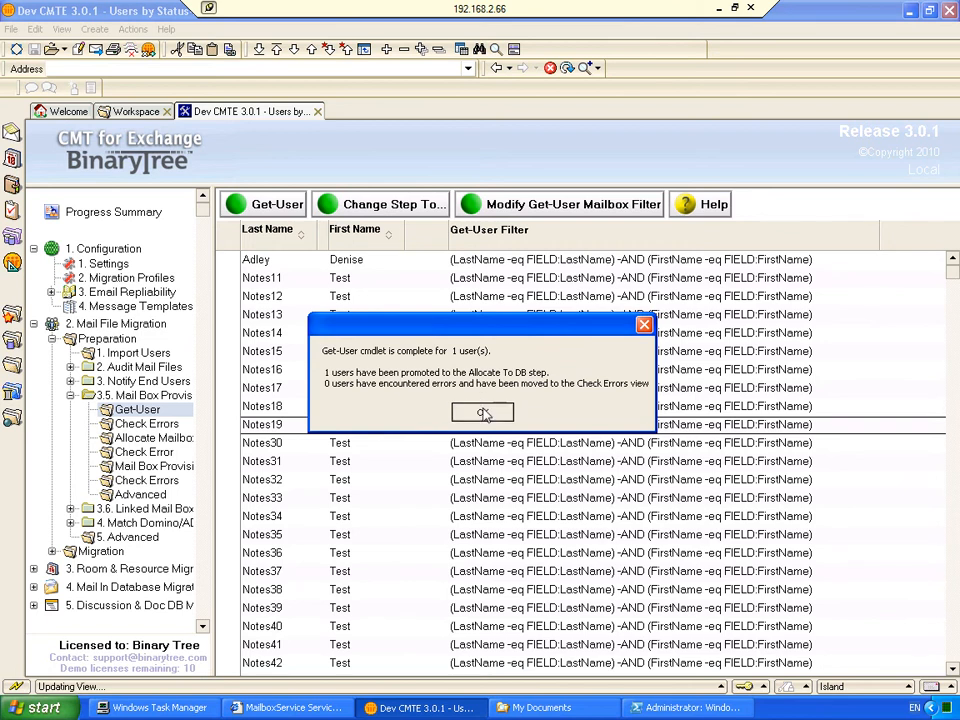
{"action": "left_click", "coordinate": [483, 411]}
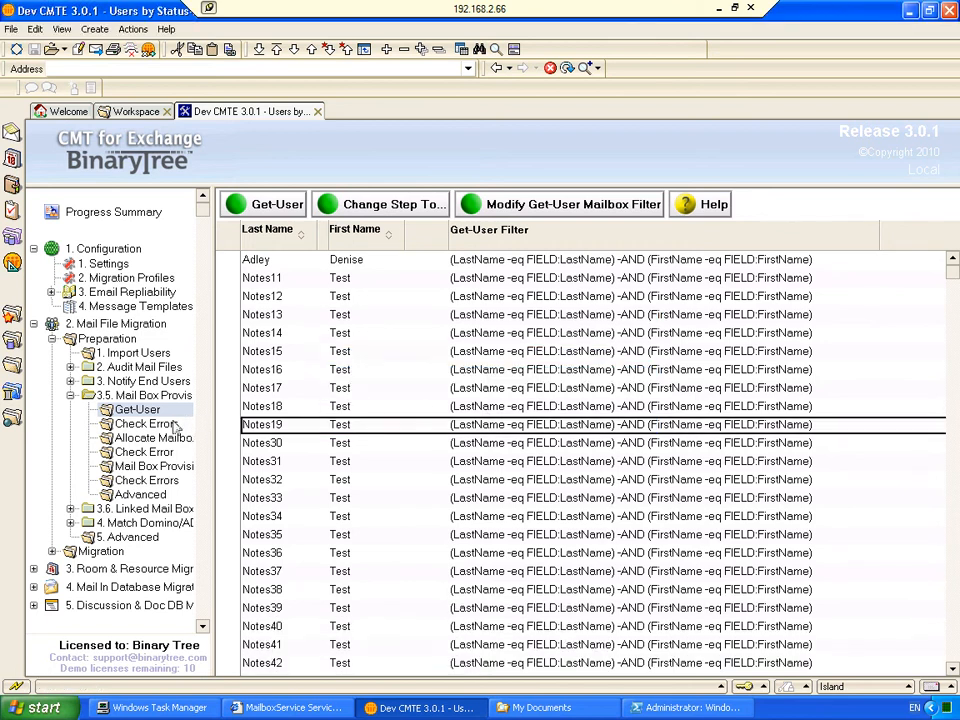
Examine the Notes29 test user's Longfield provisioning data from the mailbox allocation list, and close the record.
{"action": "left_click", "coordinate": [160, 440]}
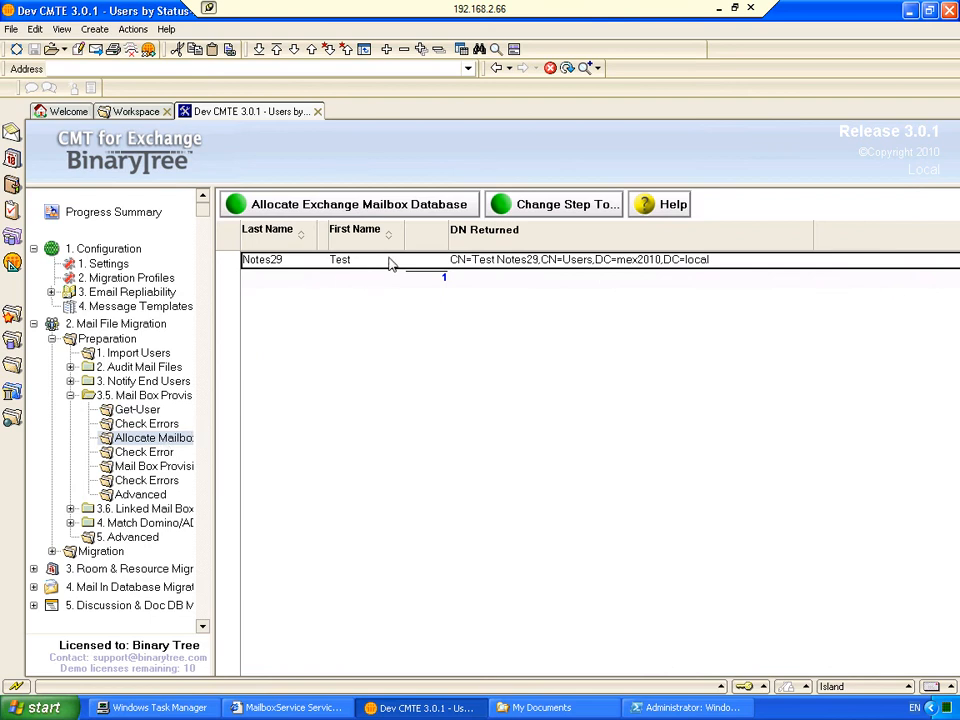
{"action": "double_click", "coordinate": [390, 263]}
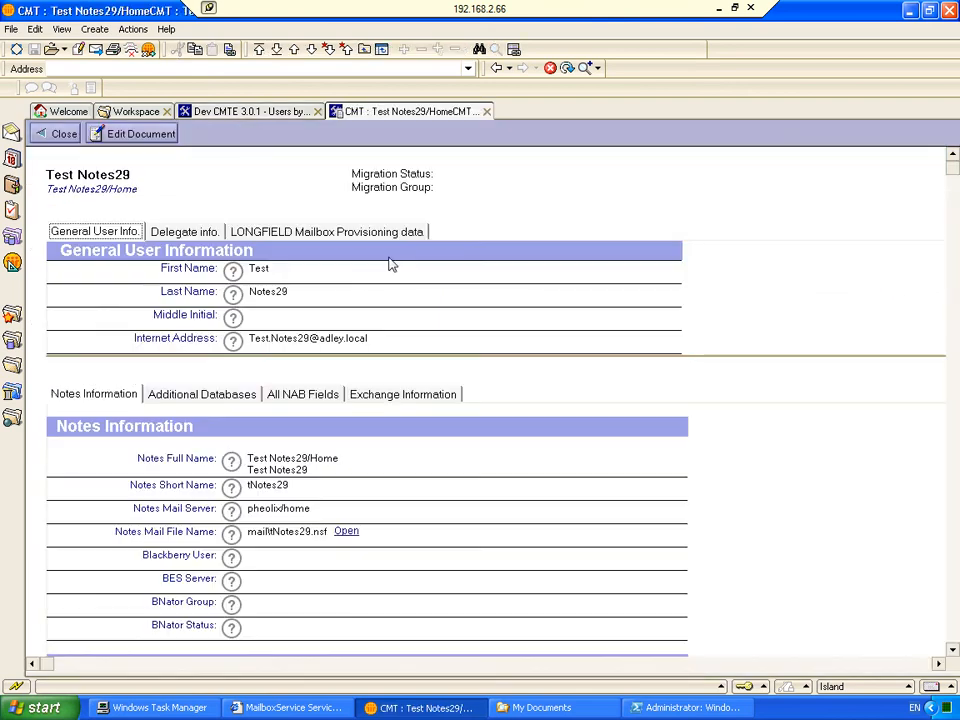
{"action": "left_click", "coordinate": [287, 232]}
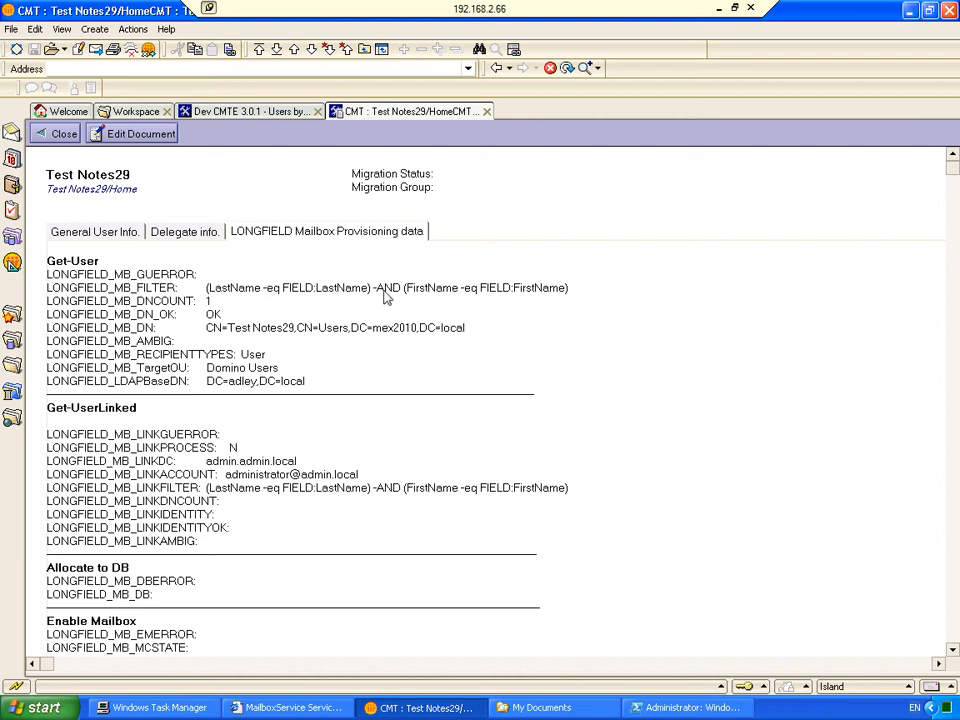
{"action": "left_click", "coordinate": [66, 137]}
Allocate an Exchange mailbox database to the Notes29 test user with the automatic option.
{"action": "left_click", "coordinate": [308, 205]}
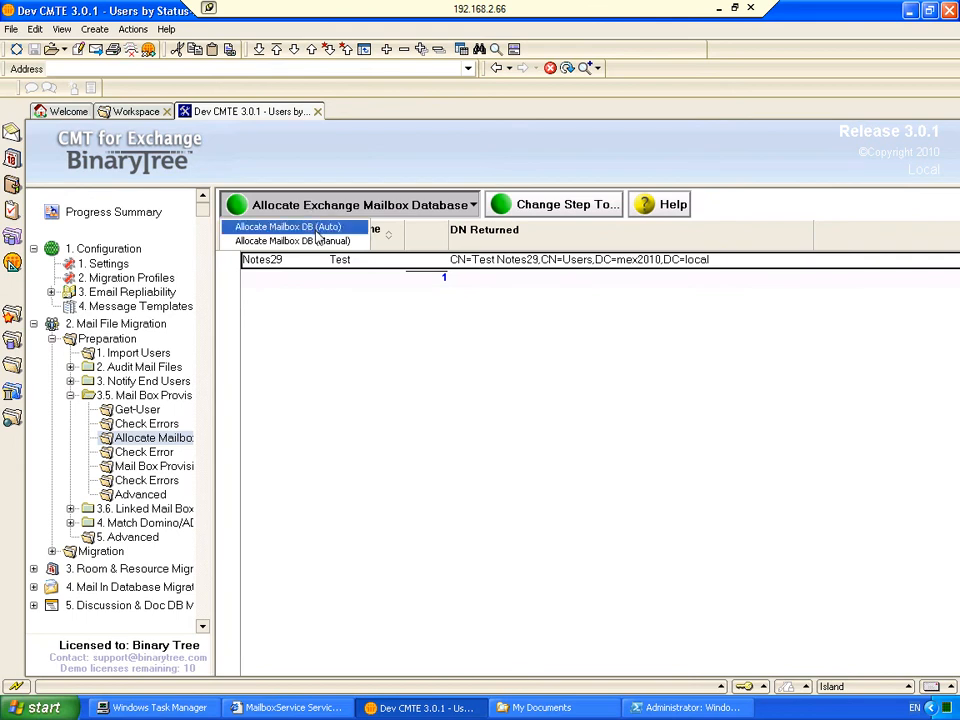
{"action": "left_click", "coordinate": [320, 233]}
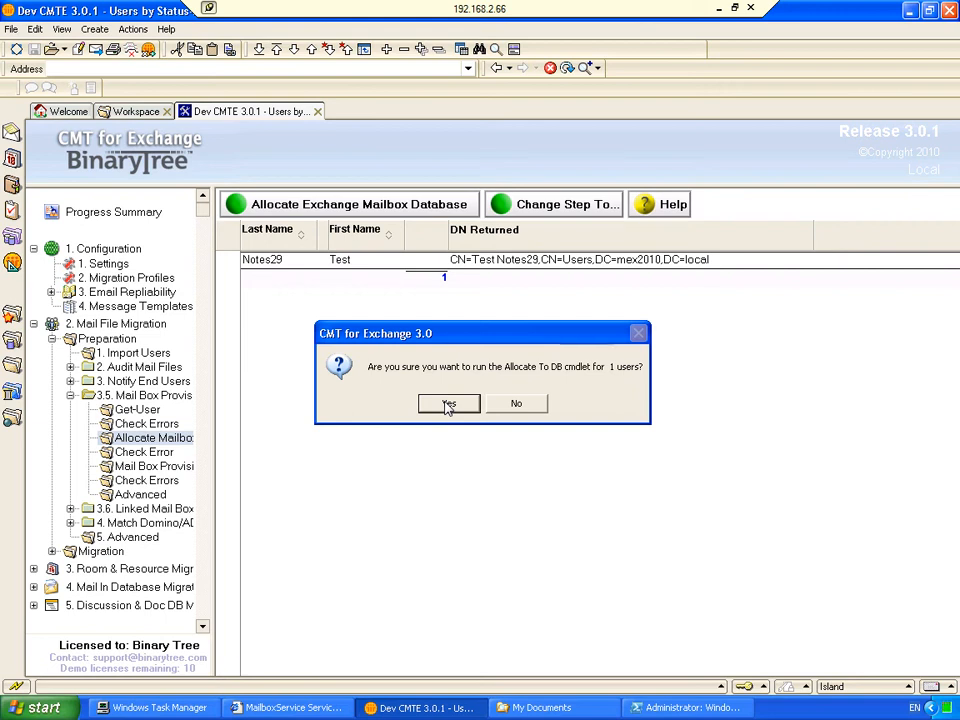
{"action": "left_click", "coordinate": [448, 404]}
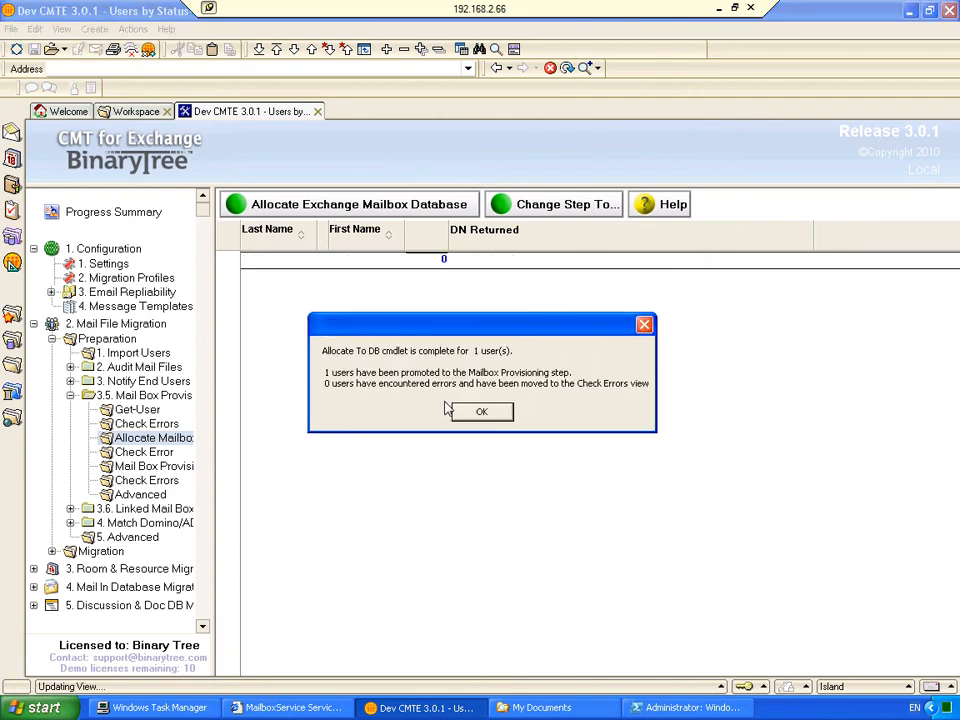
{"action": "left_click", "coordinate": [463, 413]}
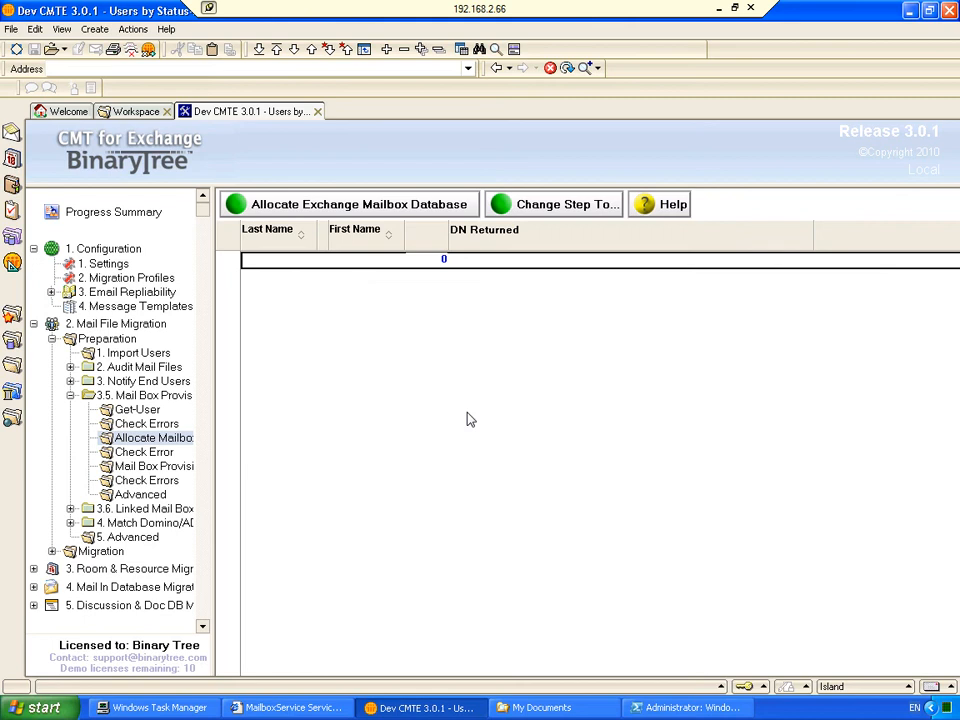
Examine the Notes29 test user's Longfield provisioning data from the Mail Box Provisioning list, and close the record.
{"action": "left_click", "coordinate": [146, 467]}
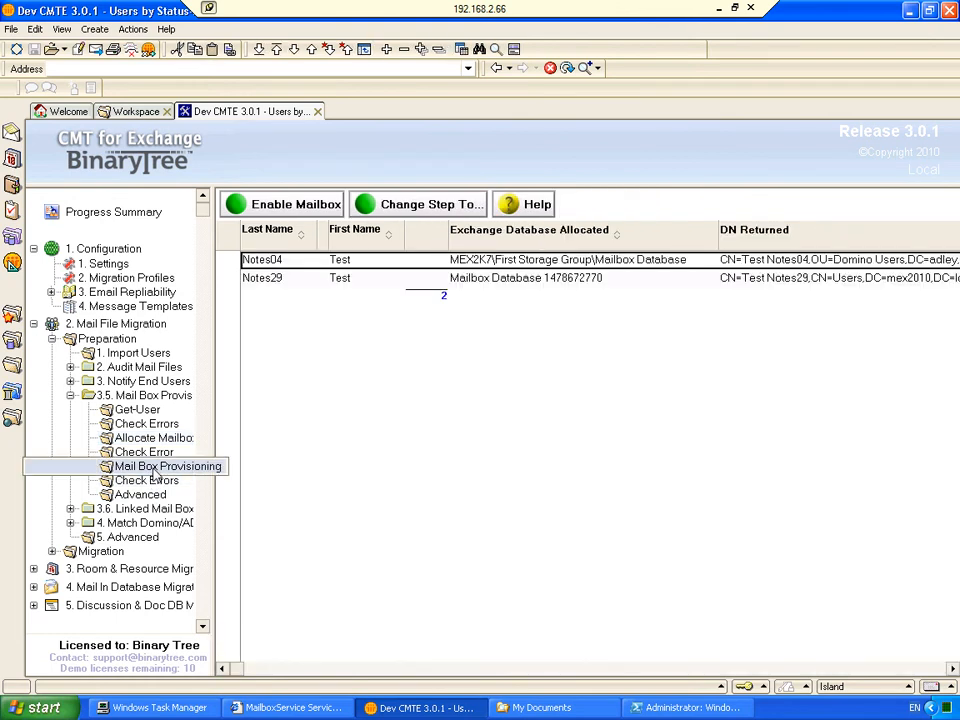
{"action": "left_click", "coordinate": [563, 281]}
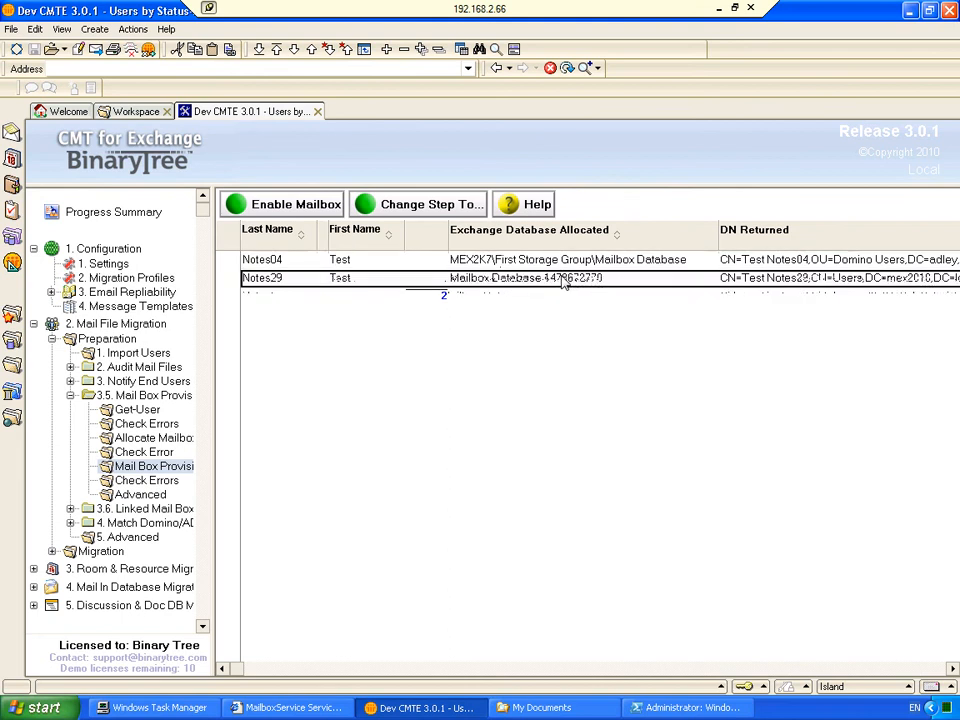
{"action": "double_click", "coordinate": [563, 283]}
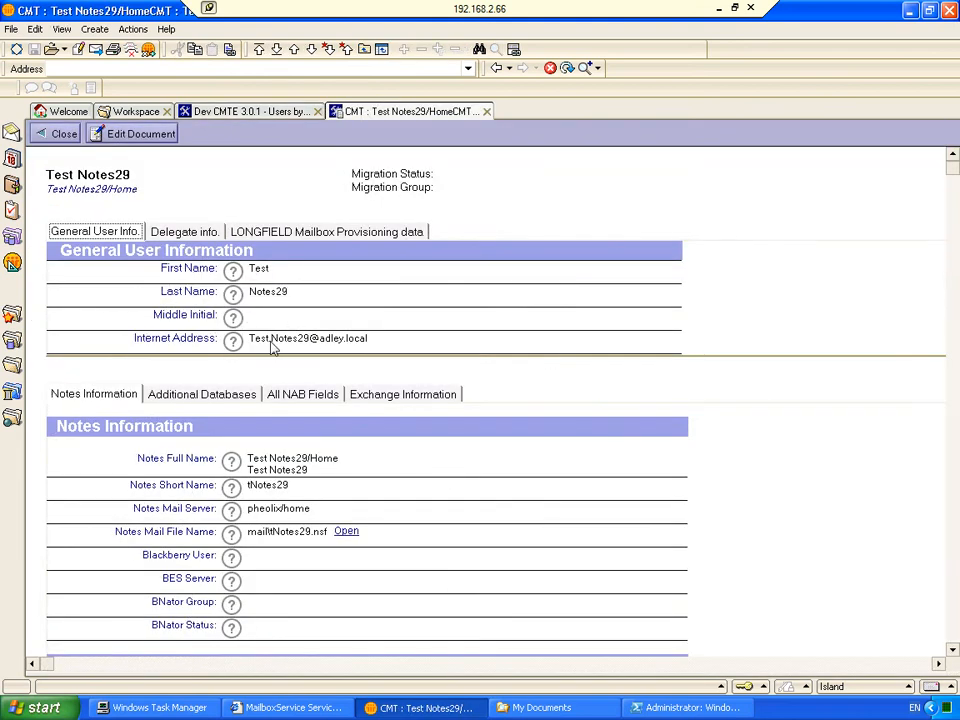
{"action": "left_click", "coordinate": [314, 232]}
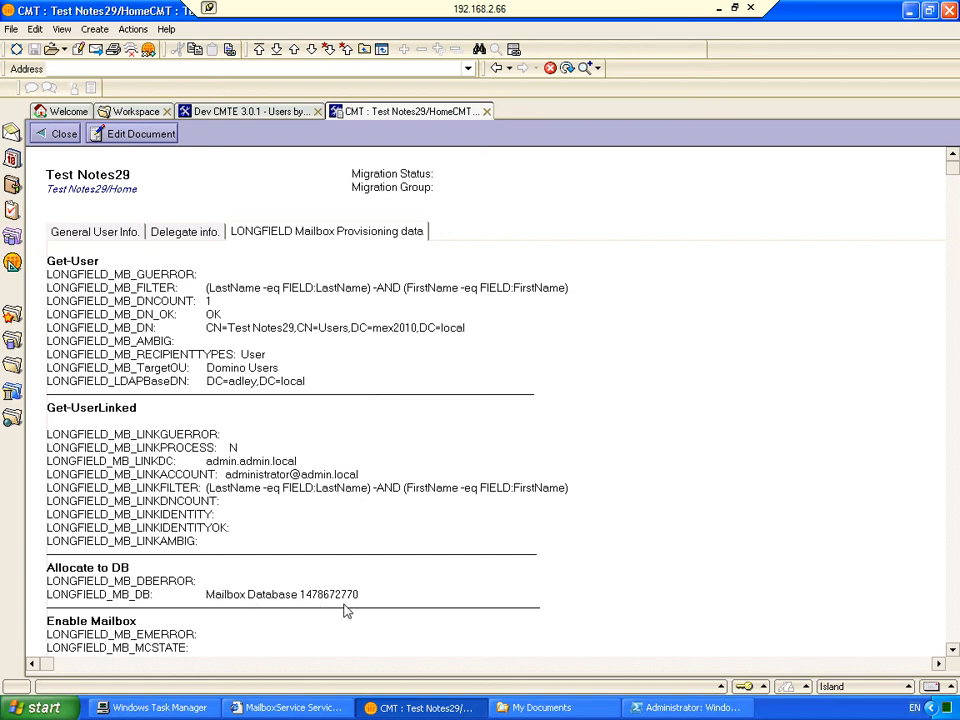
{"action": "left_click", "coordinate": [64, 135]}
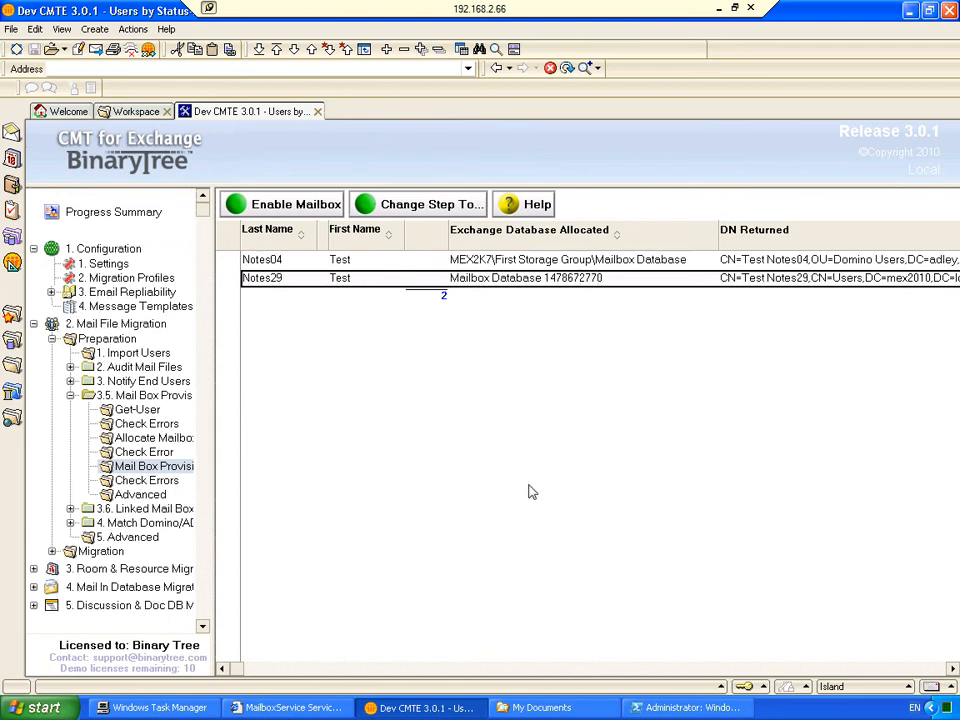
Switch to Windows PowerShell and display the contents of the printcontacttest29.ps1 script.
{"action": "left_click", "coordinate": [680, 708]}
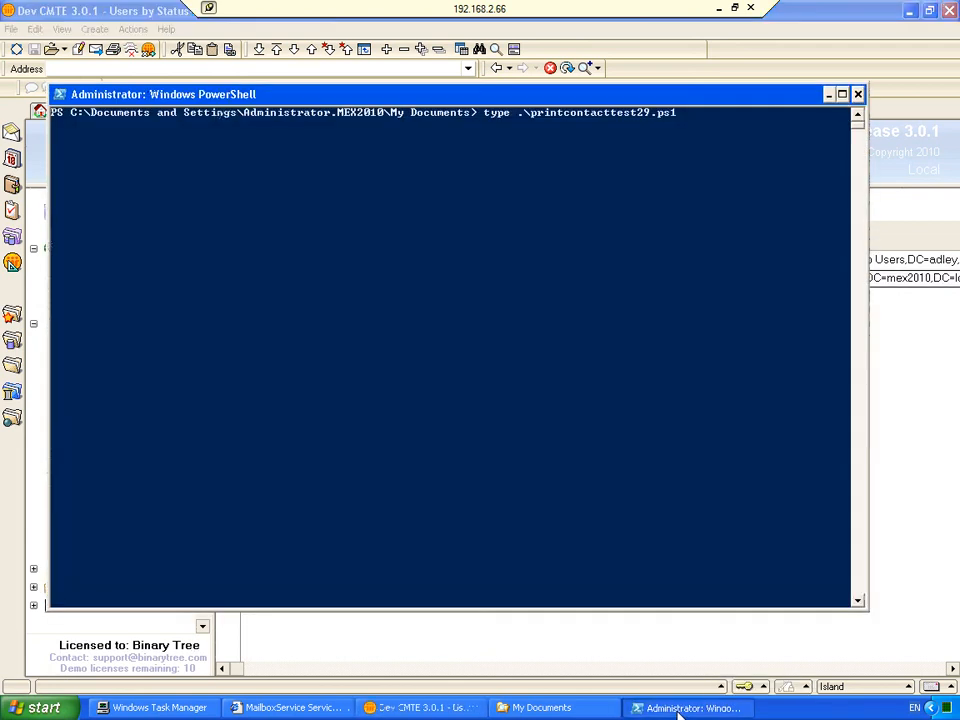
{"action": "left_click_drag", "start_coordinate": [600, 97], "coordinate": [607, 149]}
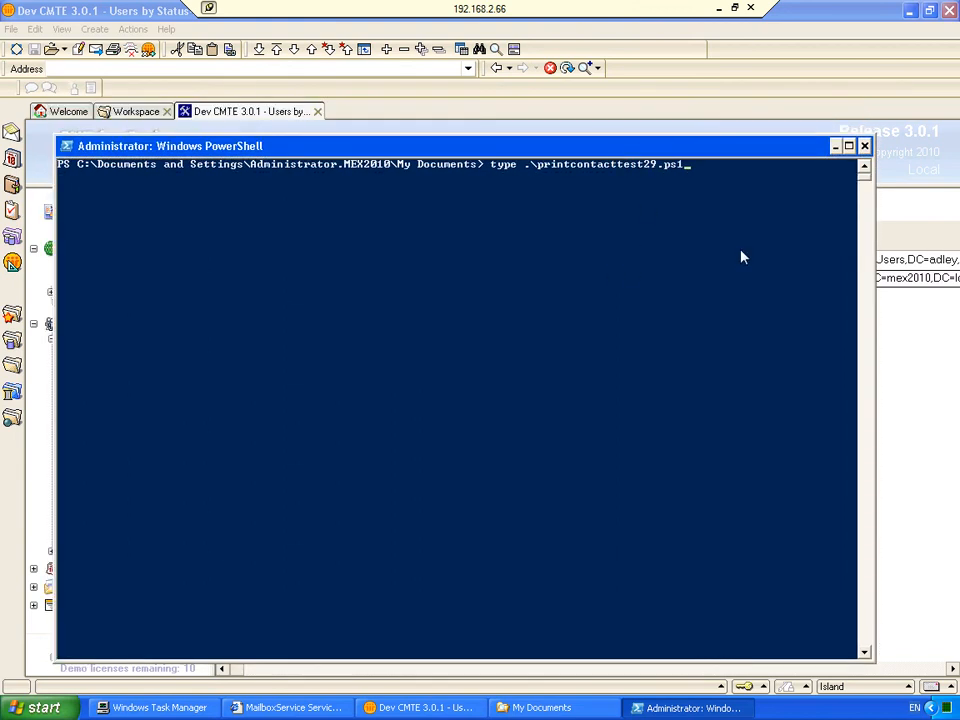
{"action": "key", "text": "Return"}
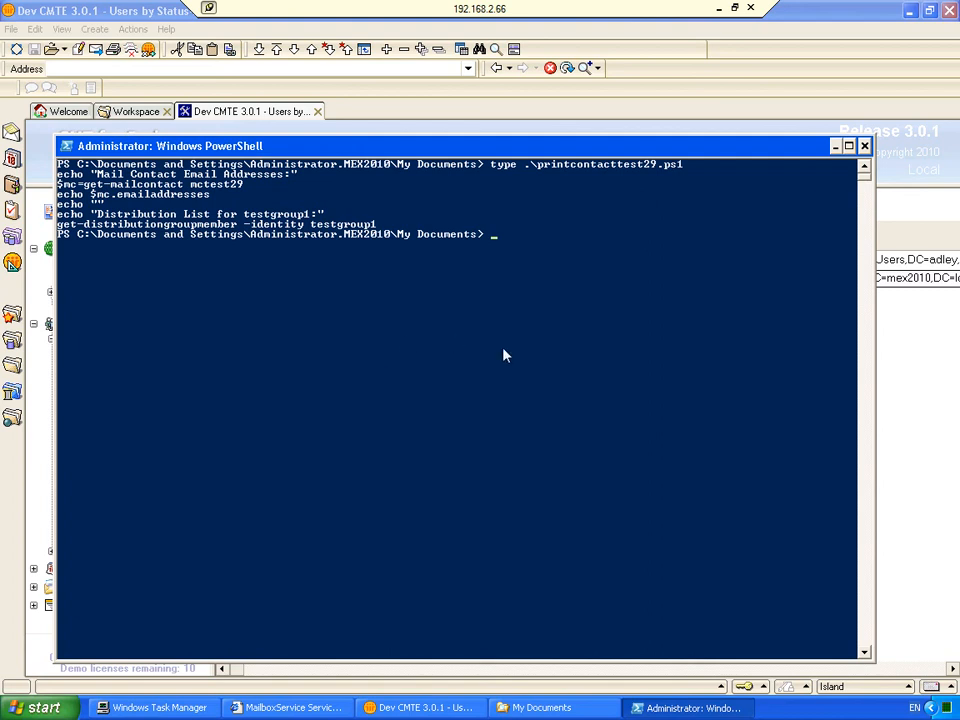
Run .\printcontacttest29.ps1 to list the mail contact's email addresses and the members of testgroup1.
{"action": "key", "text": "Up"}
{"action": "key", "text": "Left"}
{"action": "key", "text": "Left"}
{"action": "key", "text": "Left"}
{"action": "key", "text": "Left"}
{"action": "key", "text": "Left"}
{"action": "key", "text": "Left"}
{"action": "key", "text": "Left"}
{"action": "key", "text": "Left"}
{"action": "key", "text": "Left"}
{"action": "key", "text": "Left"}
{"action": "key", "text": "Left"}
{"action": "key", "text": "Left"}
{"action": "key", "text": "Left"}
{"action": "key", "text": "Left"}
{"action": "key", "text": "Left"}
{"action": "key", "text": "Left"}
{"action": "key", "text": "Left"}
{"action": "key", "text": "Left"}
{"action": "key", "text": "Left"}
{"action": "key", "text": "Left"}
{"action": "key", "text": "Left"}
{"action": "key", "text": "Left"}
{"action": "key", "text": "Left"}
{"action": "key", "text": "Left"}
{"action": "key", "text": "BackSpace"}
{"action": "key", "text": "BackSpace"}
{"action": "key", "text": "BackSpace"}
{"action": "key", "text": "BackSpace"}
{"action": "key", "text": "BackSpace"}
{"action": "key", "text": "Return"}
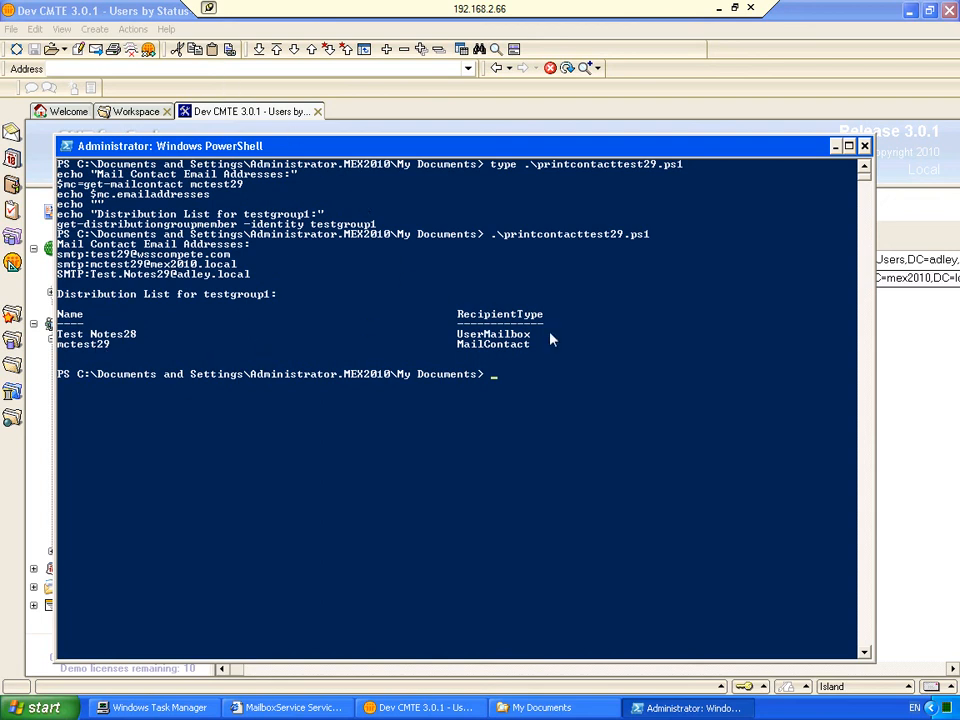
Switch back to CMT for Exchange in Lotus Notes, run the Enable Mailbox cmdlet for the Notes29 test user and dismiss the completion message.
{"action": "left_click", "coordinate": [115, 12]}
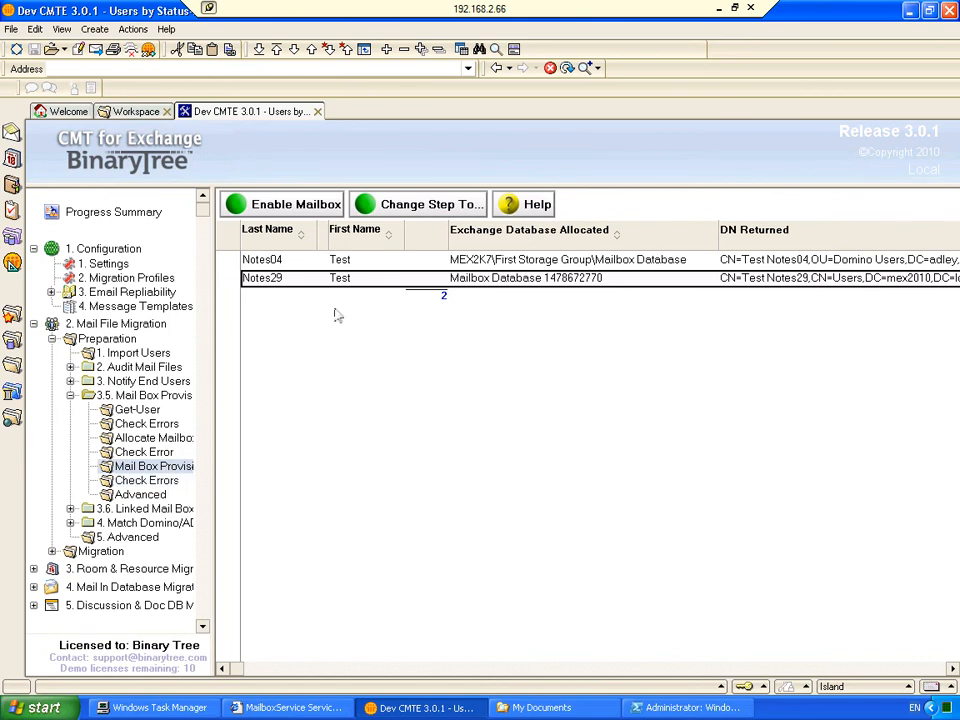
{"action": "left_click", "coordinate": [283, 206]}
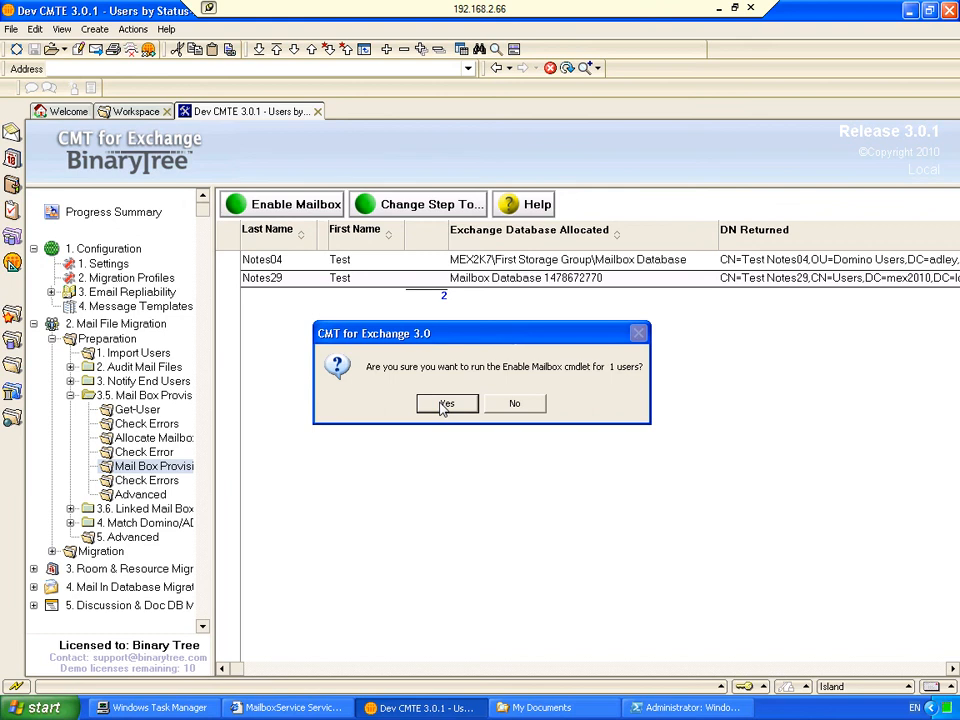
{"action": "left_click", "coordinate": [443, 404]}
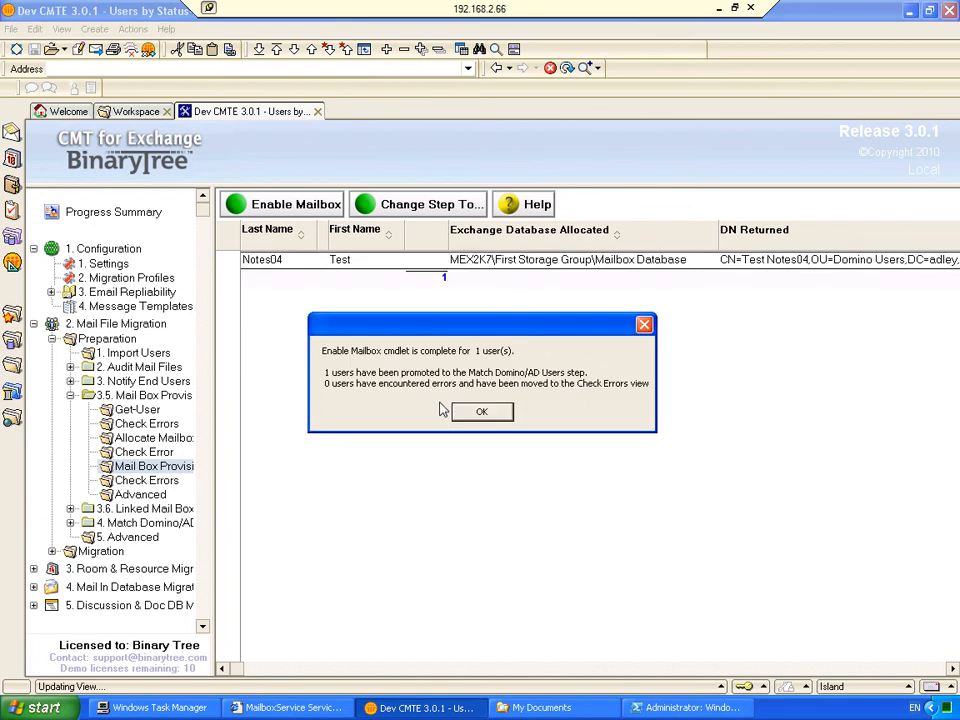
{"action": "left_click", "coordinate": [480, 411]}
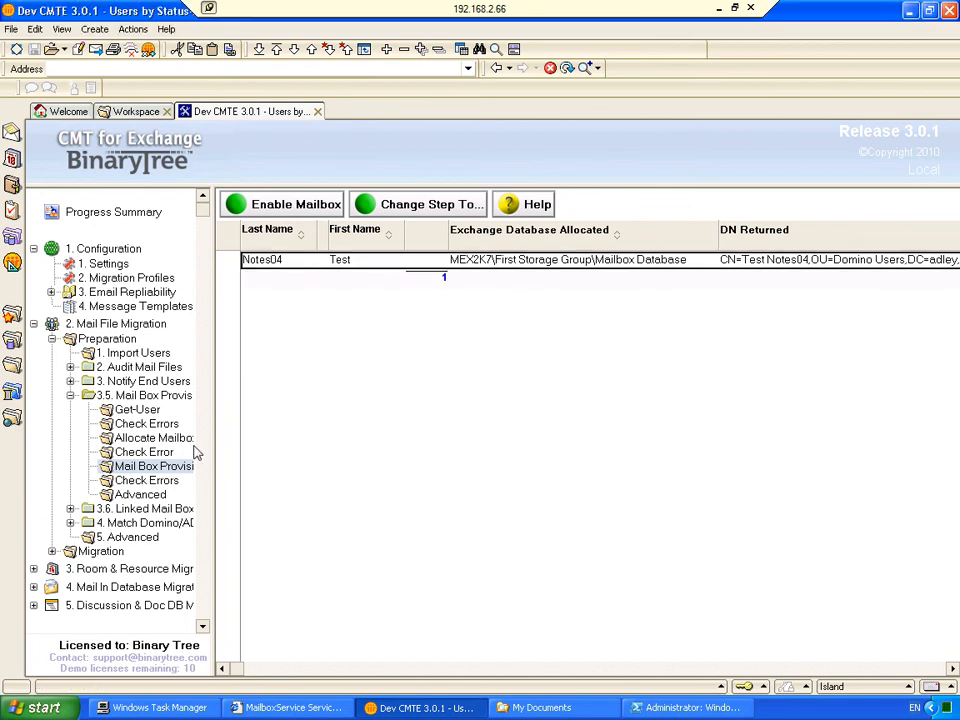
Locate the Notes29 test user in the Match Usernames list under Match Domino/AD.
{"action": "double_click", "coordinate": [143, 523]}
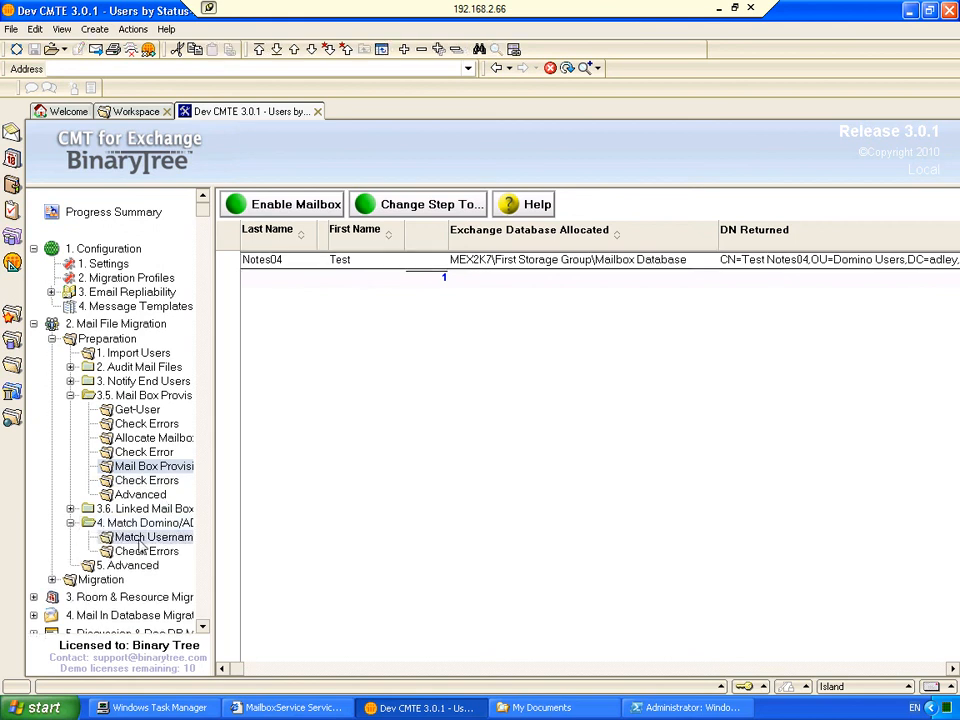
{"action": "left_click", "coordinate": [143, 540]}
{"action": "left_click", "coordinate": [295, 373]}
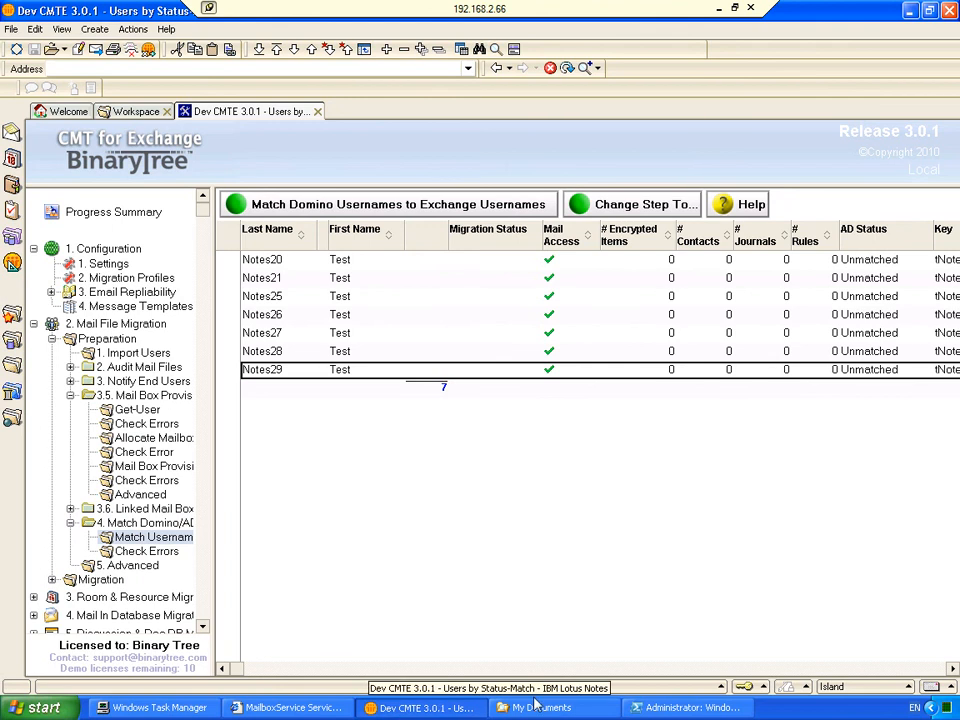
Switch to Windows PowerShell and rerun .\printcontacttest29.ps1 to check the mail contact after mailbox provisioning.
{"action": "left_click", "coordinate": [690, 707]}
{"action": "left_click", "coordinate": [549, 512]}
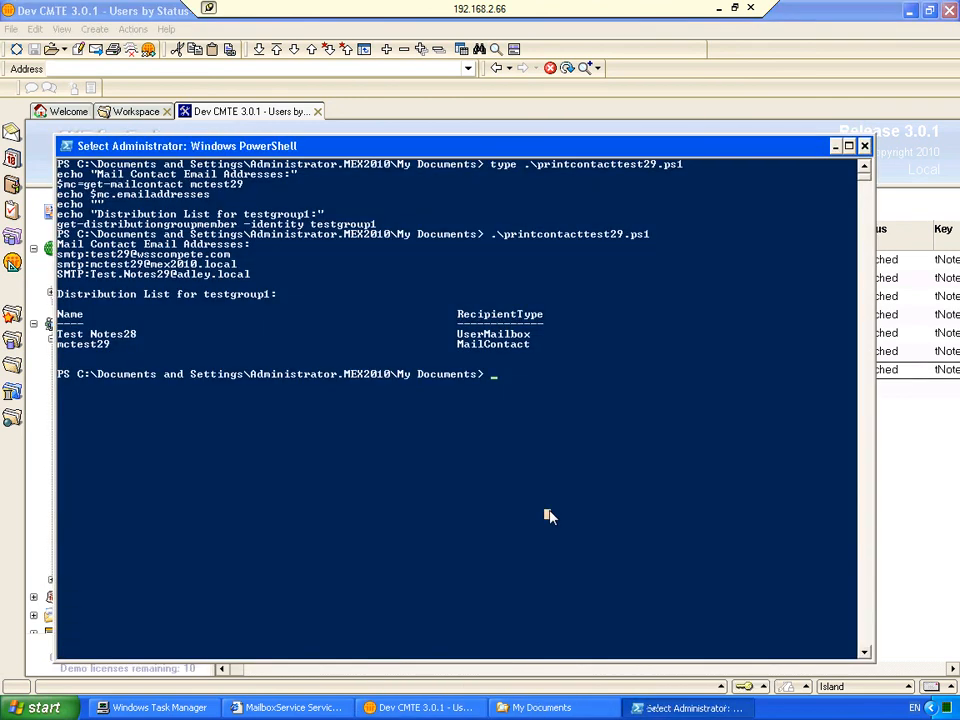
{"action": "key", "text": "Up"}
{"action": "key", "text": "Return"}
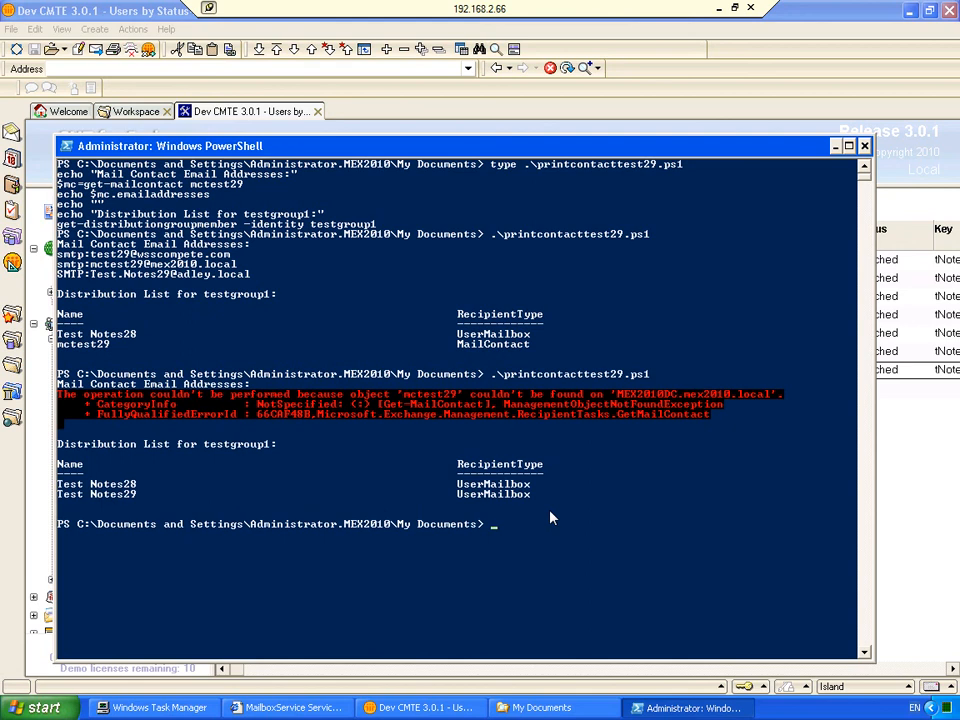
Run .\printmailboxtest29.ps1 to list the new mailbox's email addresses and the members of testgroup1.
{"action": "key", "text": "Up"}
{"action": "key", "text": "Left"}
{"action": "key", "text": "Left"}
{"action": "key", "text": "Left"}
{"action": "key", "text": "Left"}
{"action": "key", "text": "Left"}
{"action": "key", "text": "Left"}
{"action": "key", "text": "Left"}
{"action": "key", "text": "Left"}
{"action": "key", "text": "Left"}
{"action": "key", "text": "Left"}
{"action": "key", "text": "BackSpace"}
{"action": "key", "text": "BackSpace"}
{"action": "key", "text": "BackSpace"}
{"action": "key", "text": "BackSpace"}
{"action": "key", "text": "BackSpace"}
{"action": "key", "text": "BackSpace"}
{"action": "type", "text": "mailv"}
{"action": "key", "text": "BackSpace"}
{"action": "type", "text": "box"}
{"action": "key", "text": "Return"}
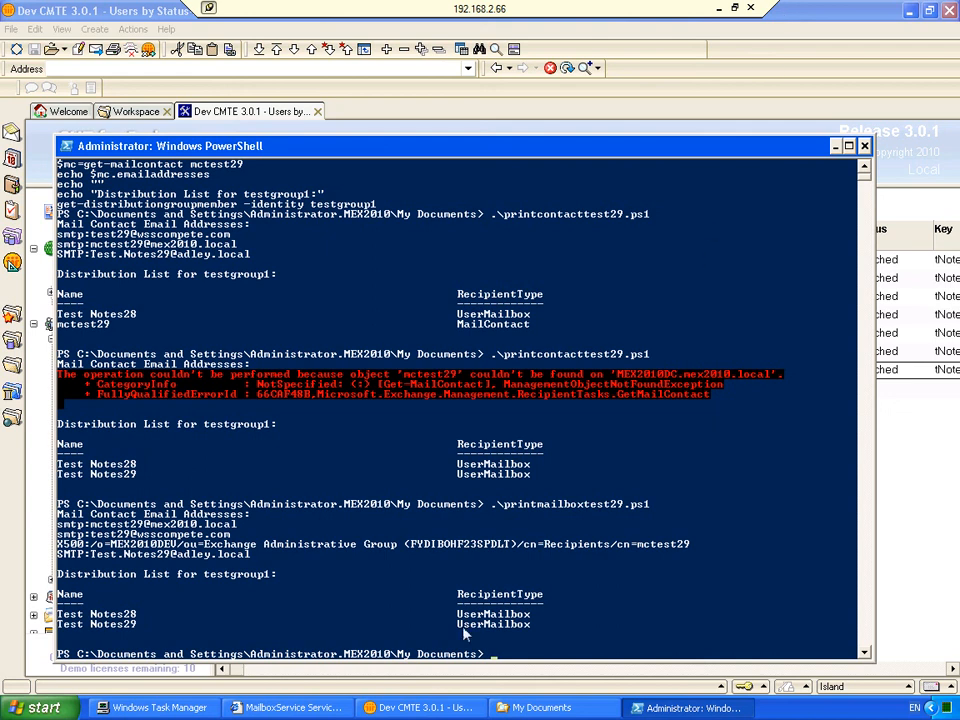
Switch back to CMT for Exchange and review the resource object and linked account filters of the linked test users under Get-UserLinked.
{"action": "left_click", "coordinate": [148, 14]}
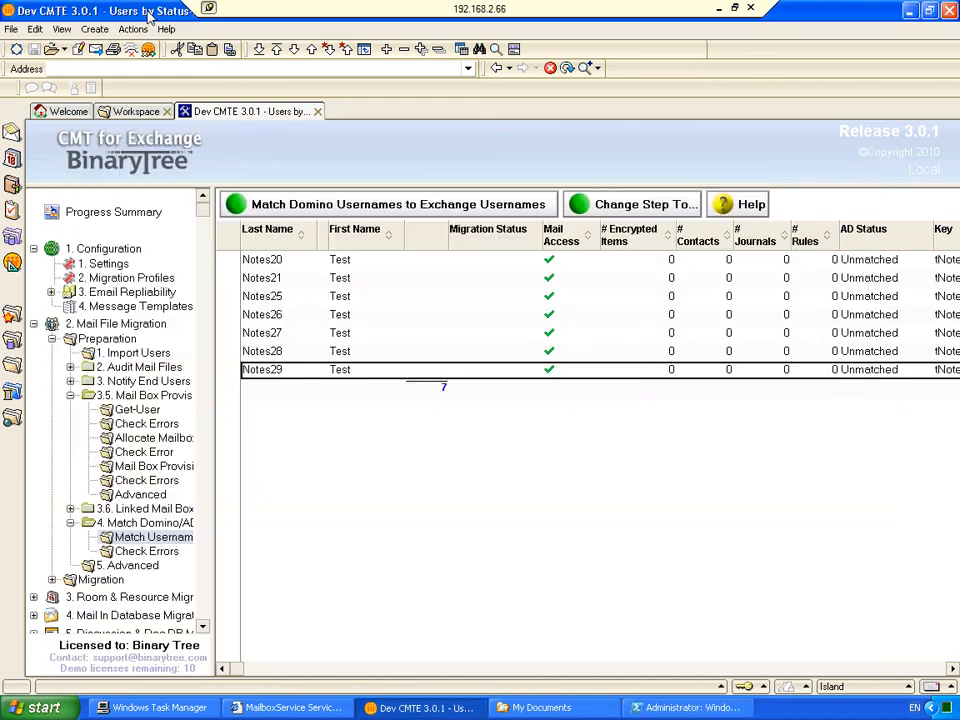
{"action": "left_click", "coordinate": [70, 509]}
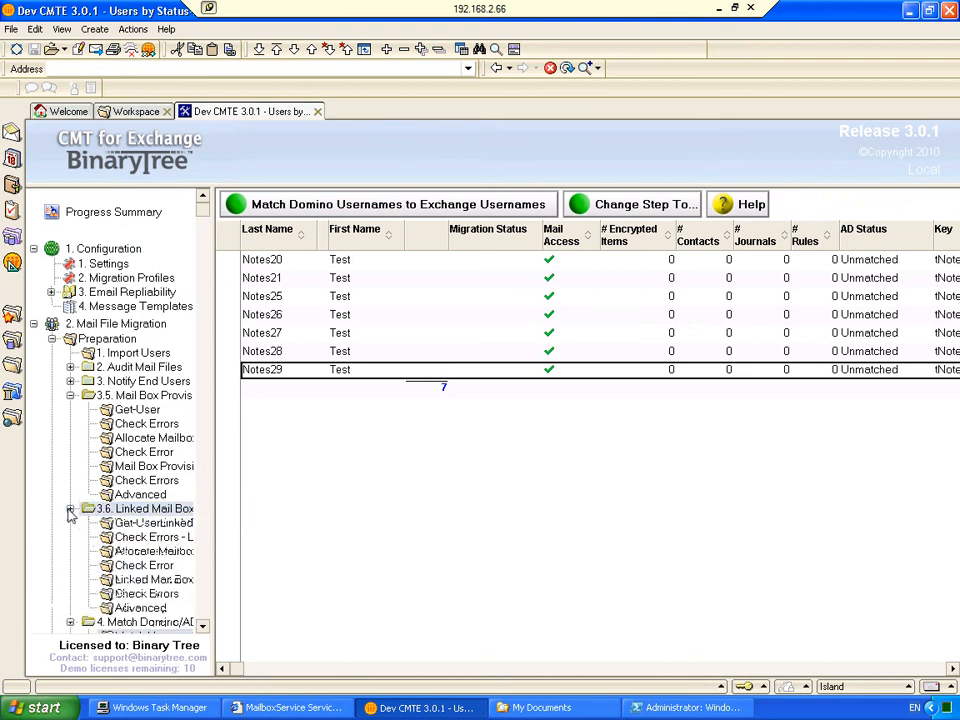
{"action": "left_click", "coordinate": [160, 525]}
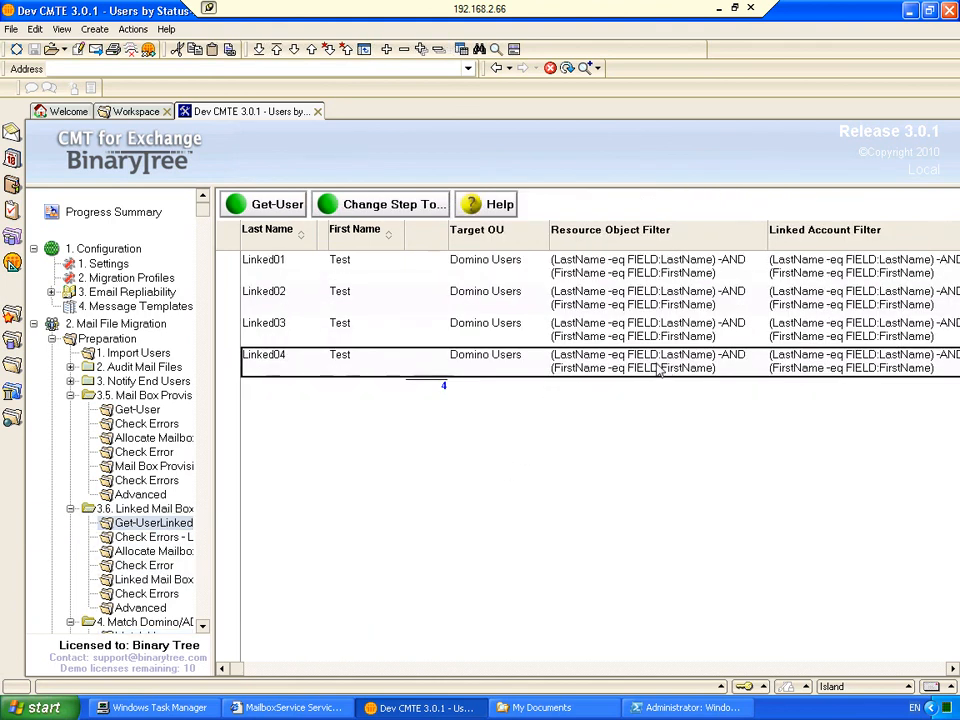
{"action": "key", "text": "Up"}
{"action": "key", "text": "Up"}
{"action": "key", "text": "Up"}
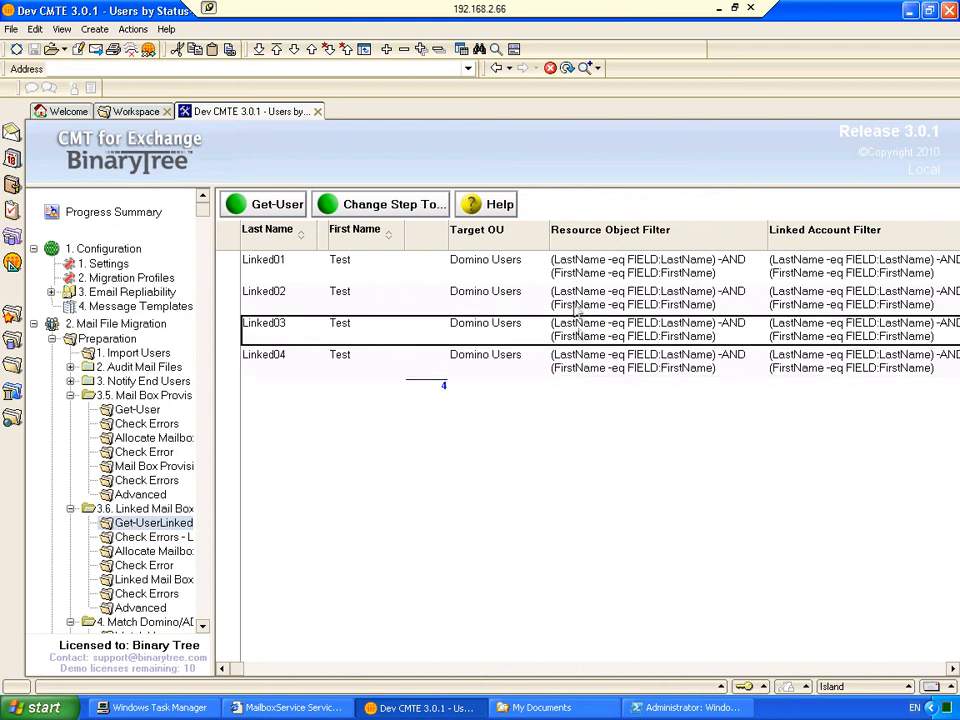
{"action": "left_click", "coordinate": [566, 298]}
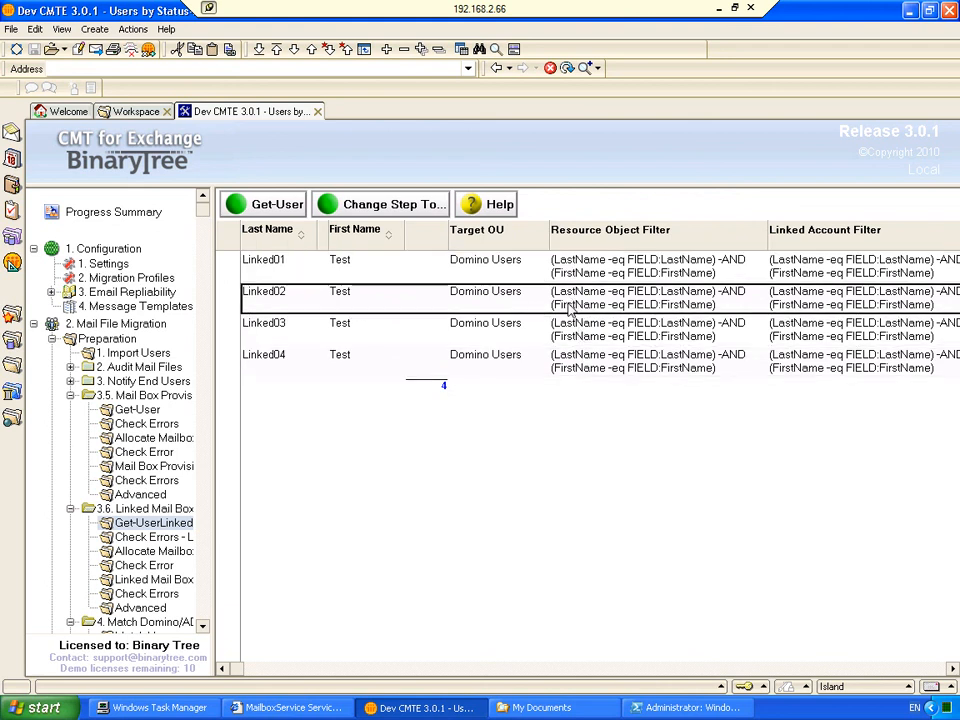
{"action": "left_click", "coordinate": [559, 335]}
{"action": "left_click", "coordinate": [562, 374]}
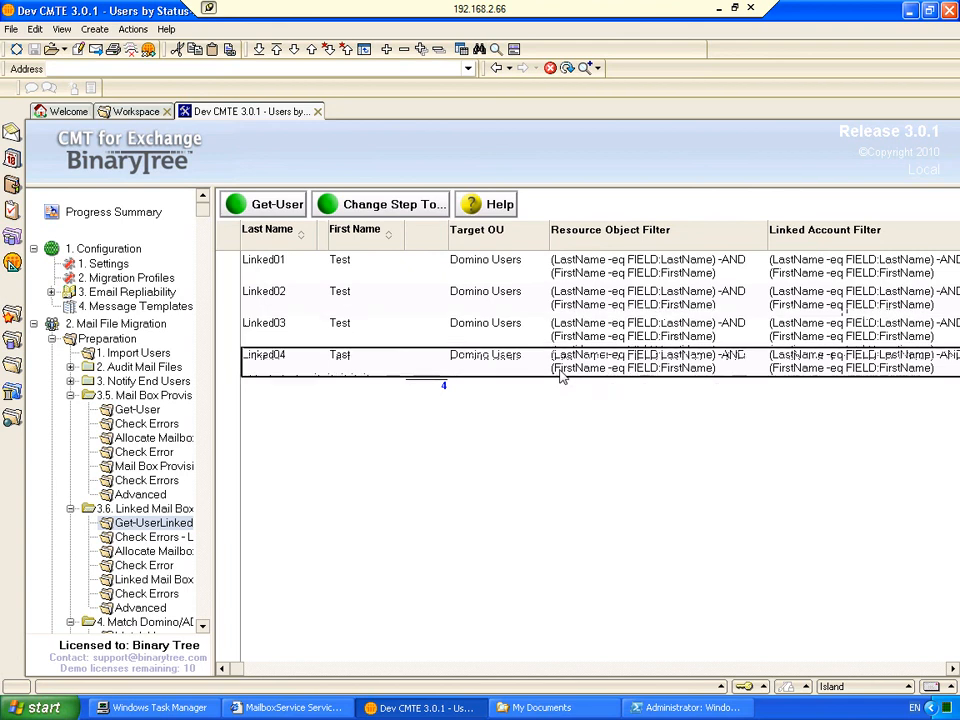